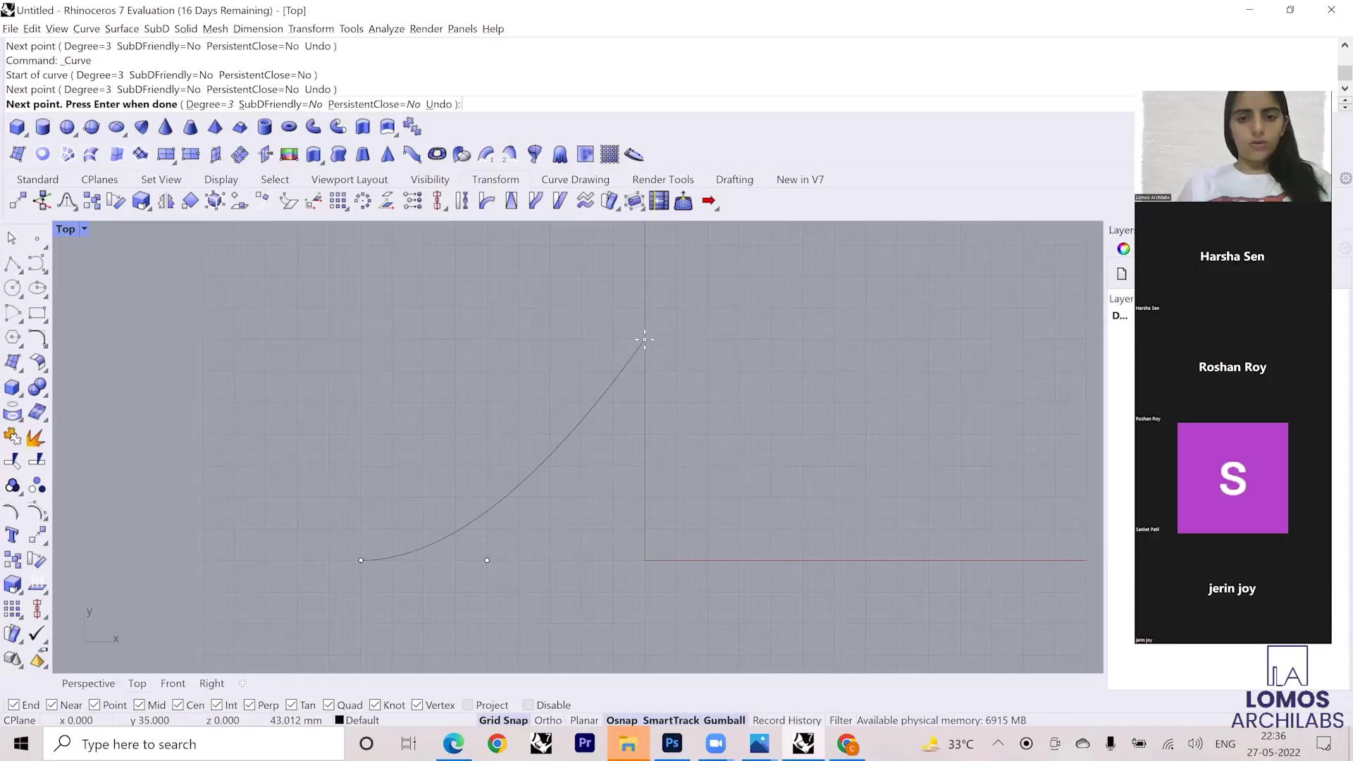
Finish the rising S-shaped curve with control points at about (-10, 35) and (0, 35), ending on the vertical axis.
{"action": "left_click", "coordinate": [581, 340]}
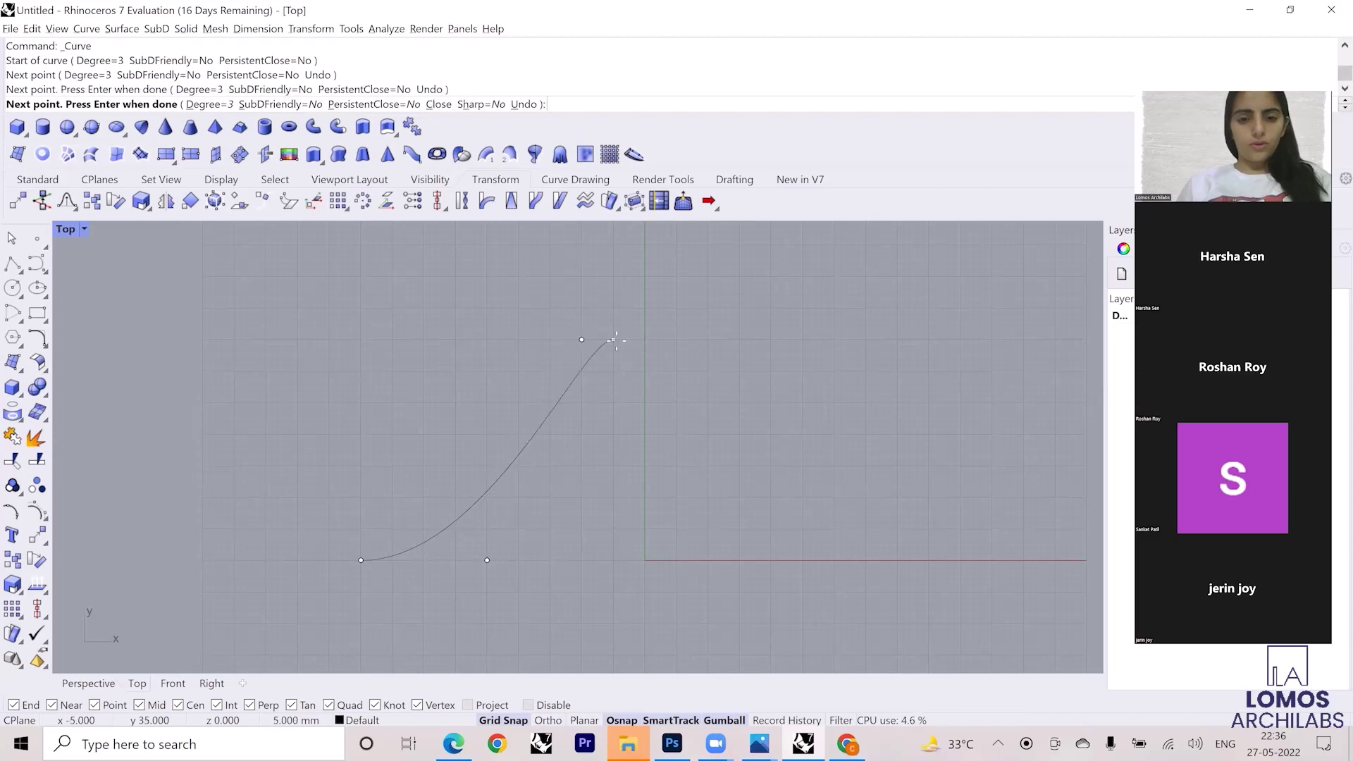
{"action": "left_click", "coordinate": [645, 339]}
{"action": "key", "text": "Return"}
Mirror the curve about the vertical axis through its upper end and join both halves into one curve.
{"action": "key", "text": "ctrl+a"}
{"action": "type", "text": "Mirror"}
{"action": "key", "text": "Return"}
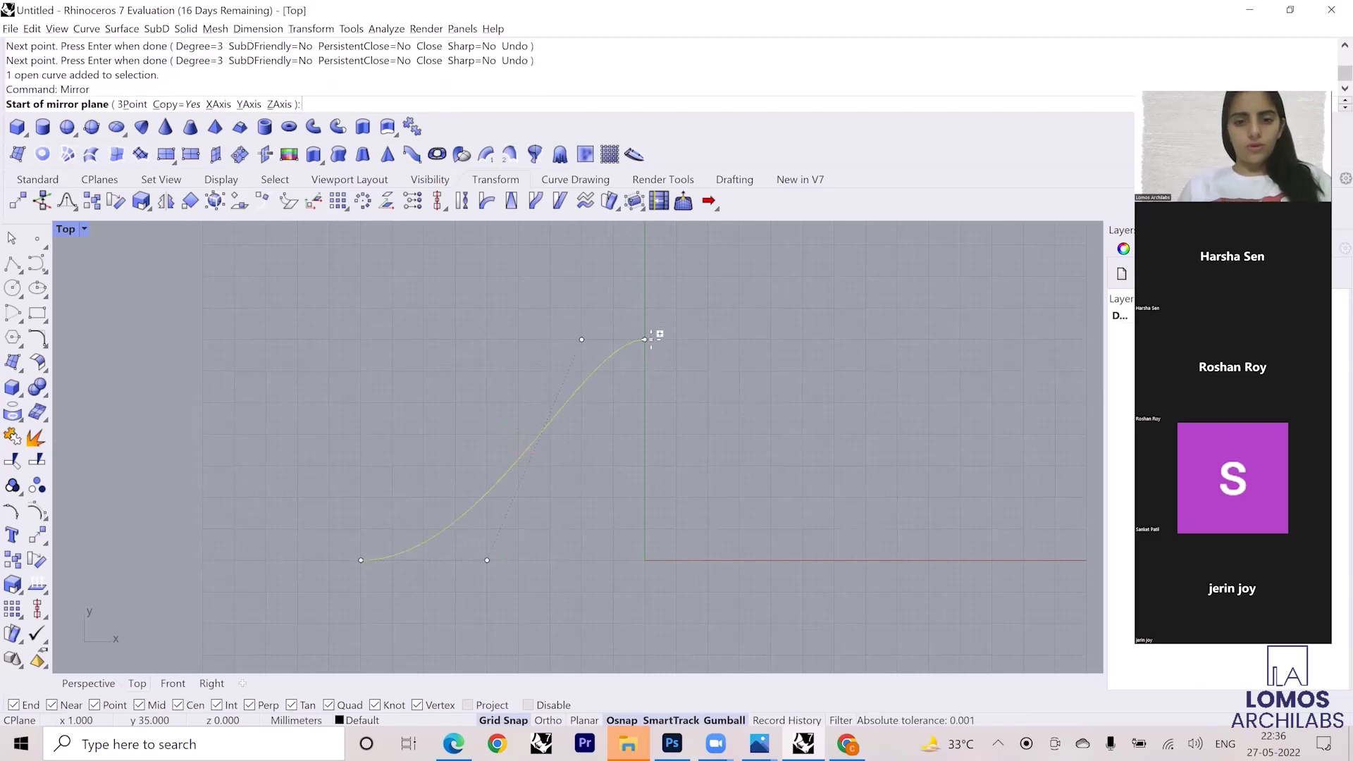
{"action": "left_click", "coordinate": [645, 339]}
{"action": "left_click", "coordinate": [644, 525]}
{"action": "scroll", "coordinate": [623, 479], "scroll_direction": "down", "scroll_amount": 5}
{"action": "key", "text": "ctrl+a"}
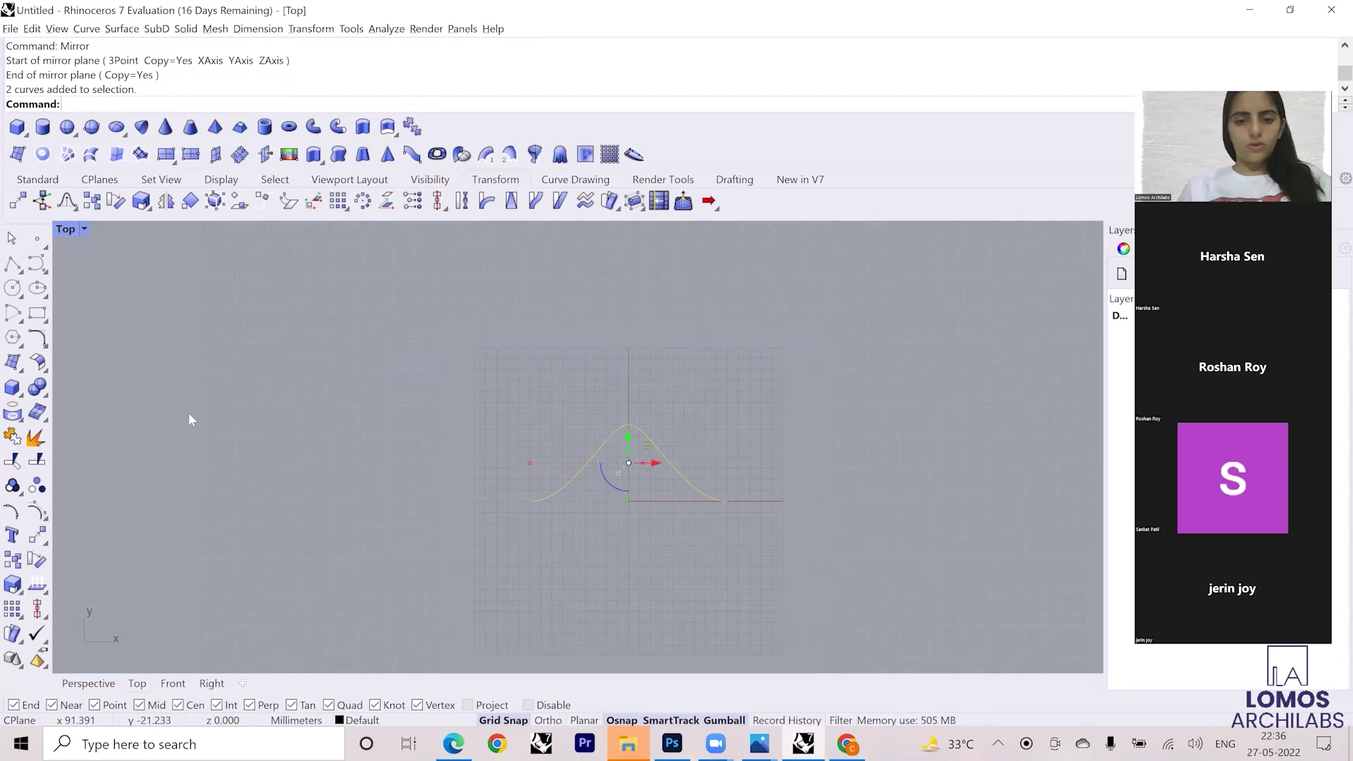
{"action": "left_click", "coordinate": [10, 439]}
Lower the three control points at the joined curve's crest by about 15 mm to flatten it.
{"action": "left_click", "coordinate": [621, 425]}
{"action": "scroll", "coordinate": [618, 408], "scroll_direction": "up", "scroll_amount": 6}
{"action": "left_click_drag", "start_coordinate": [575, 416], "coordinate": [637, 502]}
{"action": "left_click", "coordinate": [637, 550]}
Make a duplicate of the curve rotated 180 degrees about its centre so the two curves cross.
{"action": "right_click_drag", "start_coordinate": [599, 544], "coordinate": [558, 488]}
{"action": "left_click", "coordinate": [566, 472]}
{"action": "scroll", "coordinate": [612, 400], "scroll_direction": "down", "scroll_amount": 6}
{"action": "scroll", "coordinate": [555, 469], "scroll_direction": "up", "scroll_amount": 2}
{"action": "left_click", "coordinate": [554, 459]}
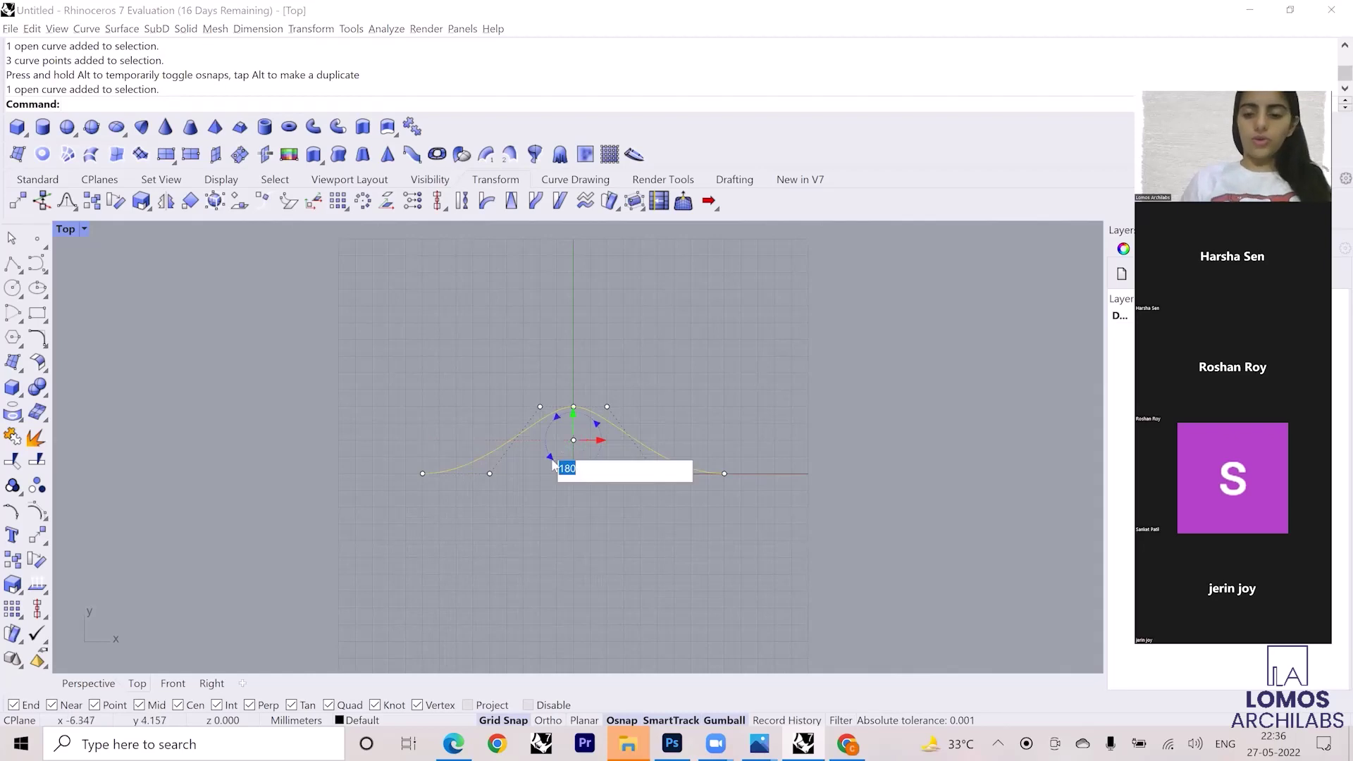
{"action": "key", "text": "Return"}
{"action": "scroll", "coordinate": [504, 480], "scroll_direction": "down", "scroll_amount": 2}
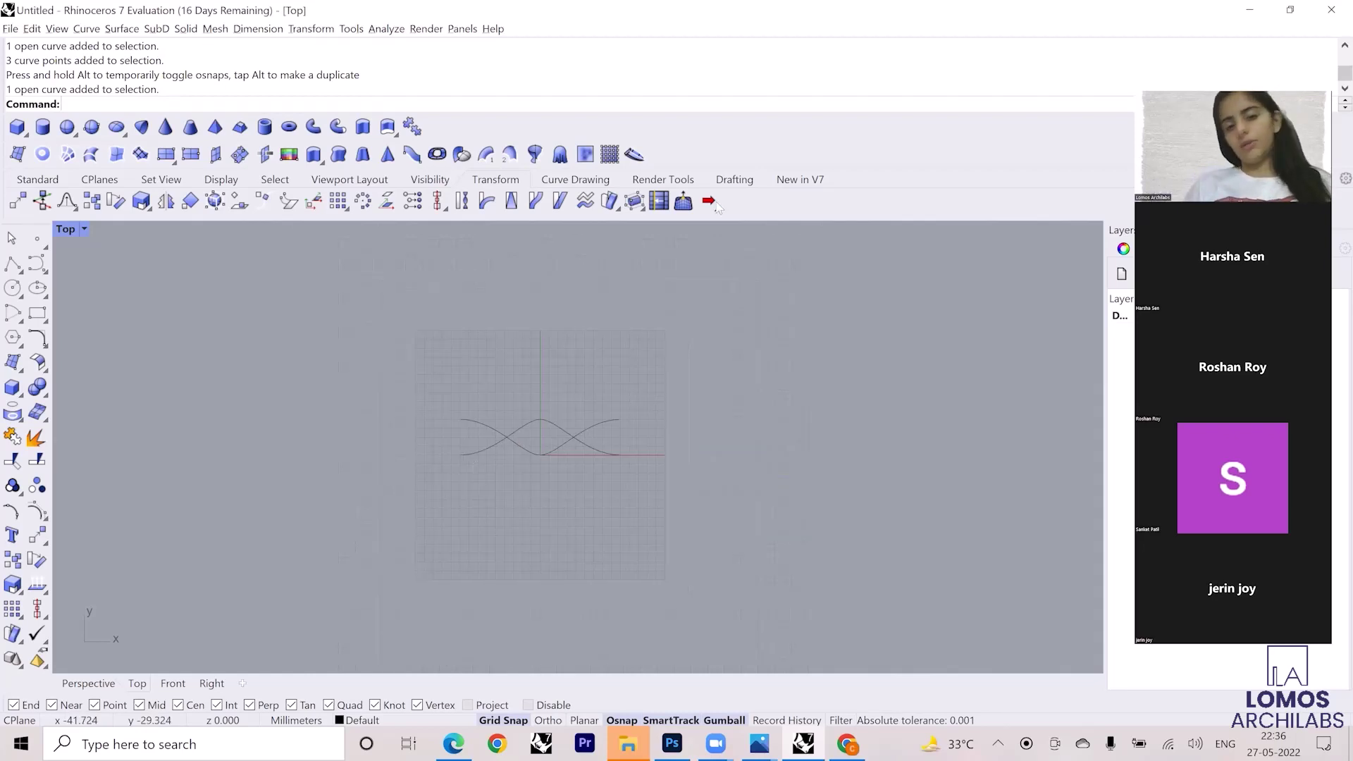
{"action": "scroll", "coordinate": [532, 439], "scroll_direction": "up", "scroll_amount": 3}
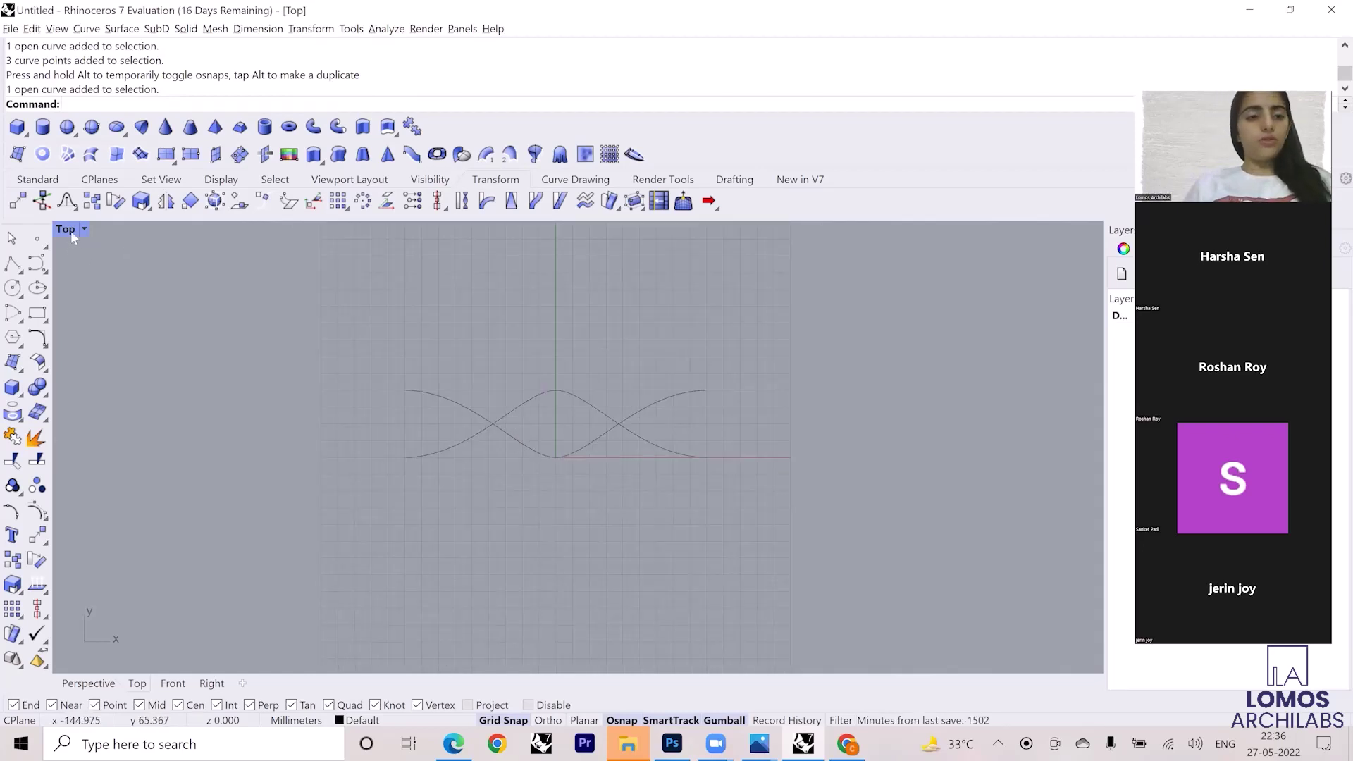
Switch to a maximized Perspective view and zoom to both curves.
{"action": "double_click", "coordinate": [72, 232]}
{"action": "double_click", "coordinate": [596, 231]}
{"action": "right_click_drag", "start_coordinate": [599, 331], "coordinate": [477, 341]}
{"action": "key", "text": "ctrl+a"}
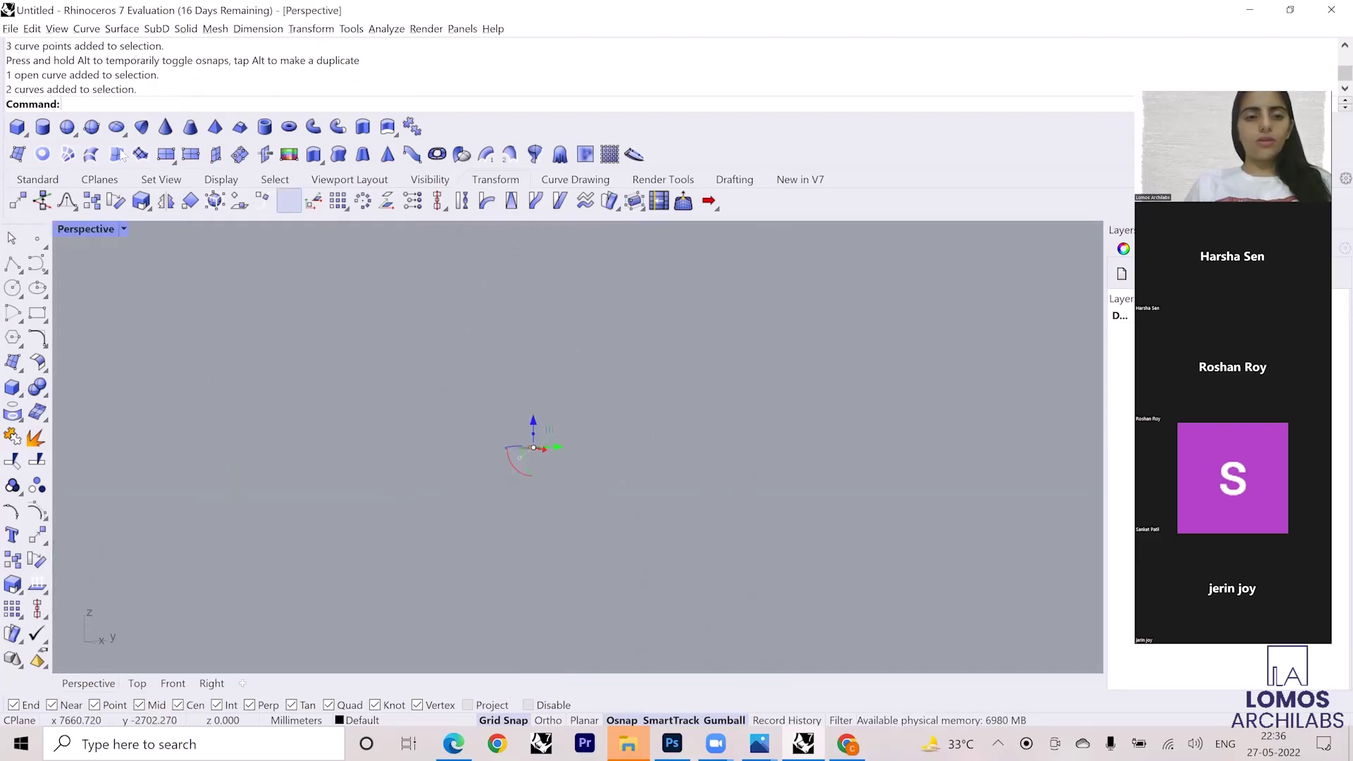
{"action": "left_click", "coordinate": [17, 183]}
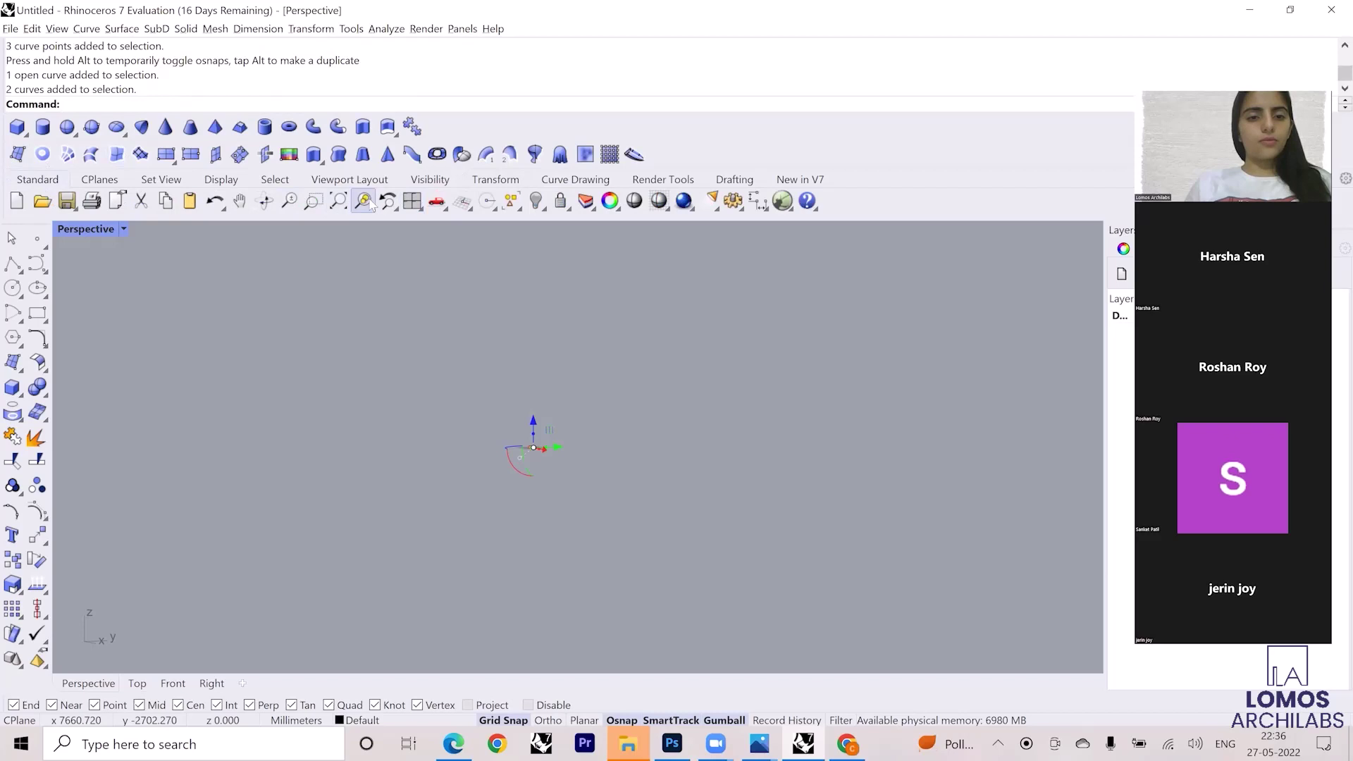
{"action": "left_click", "coordinate": [363, 201]}
{"action": "right_click_drag", "start_coordinate": [489, 427], "coordinate": [516, 443]}
Try raising the original crest curve about 34 mm vertically above the rotated curve.
{"action": "left_click", "coordinate": [518, 409]}
{"action": "left_click", "coordinate": [514, 403]}
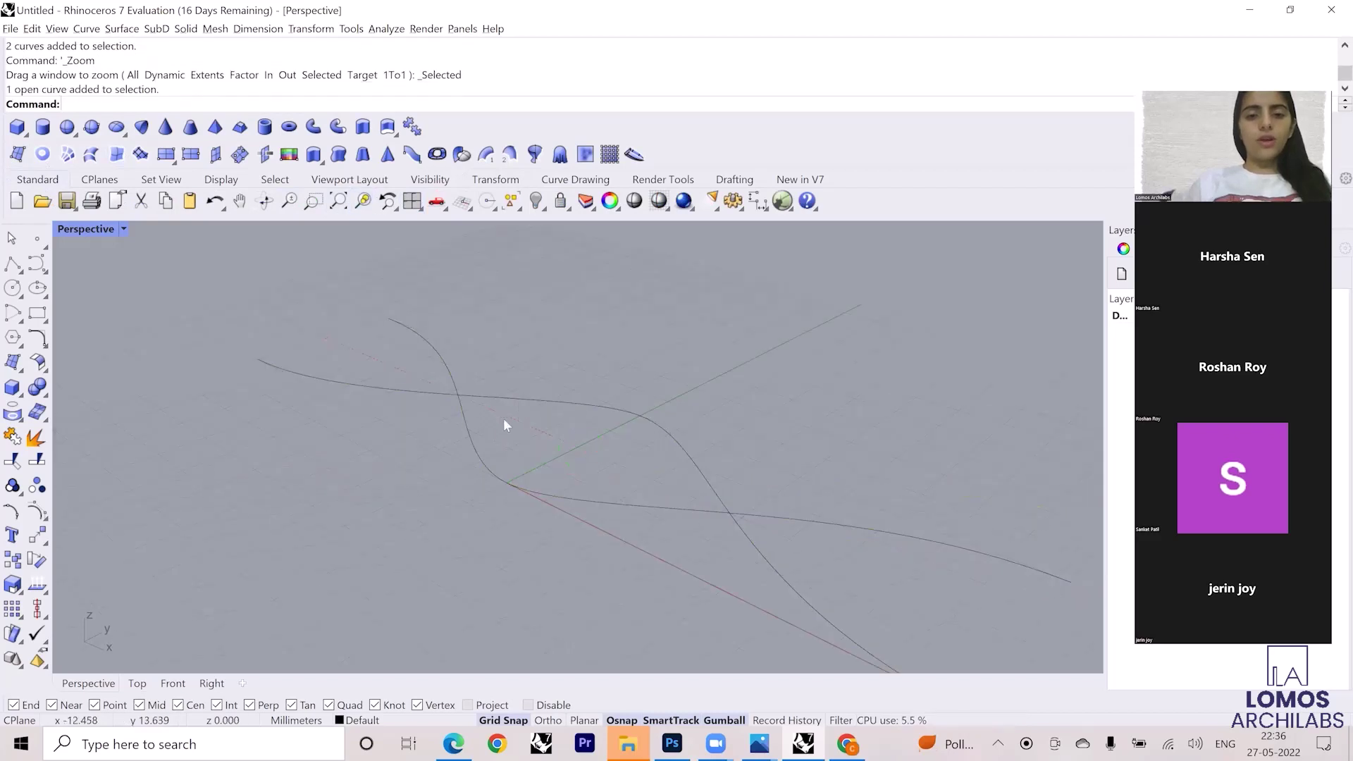
{"action": "scroll", "coordinate": [517, 422], "scroll_direction": "down", "scroll_amount": 6}
{"action": "left_click_drag", "start_coordinate": [522, 421], "coordinate": [518, 284]}
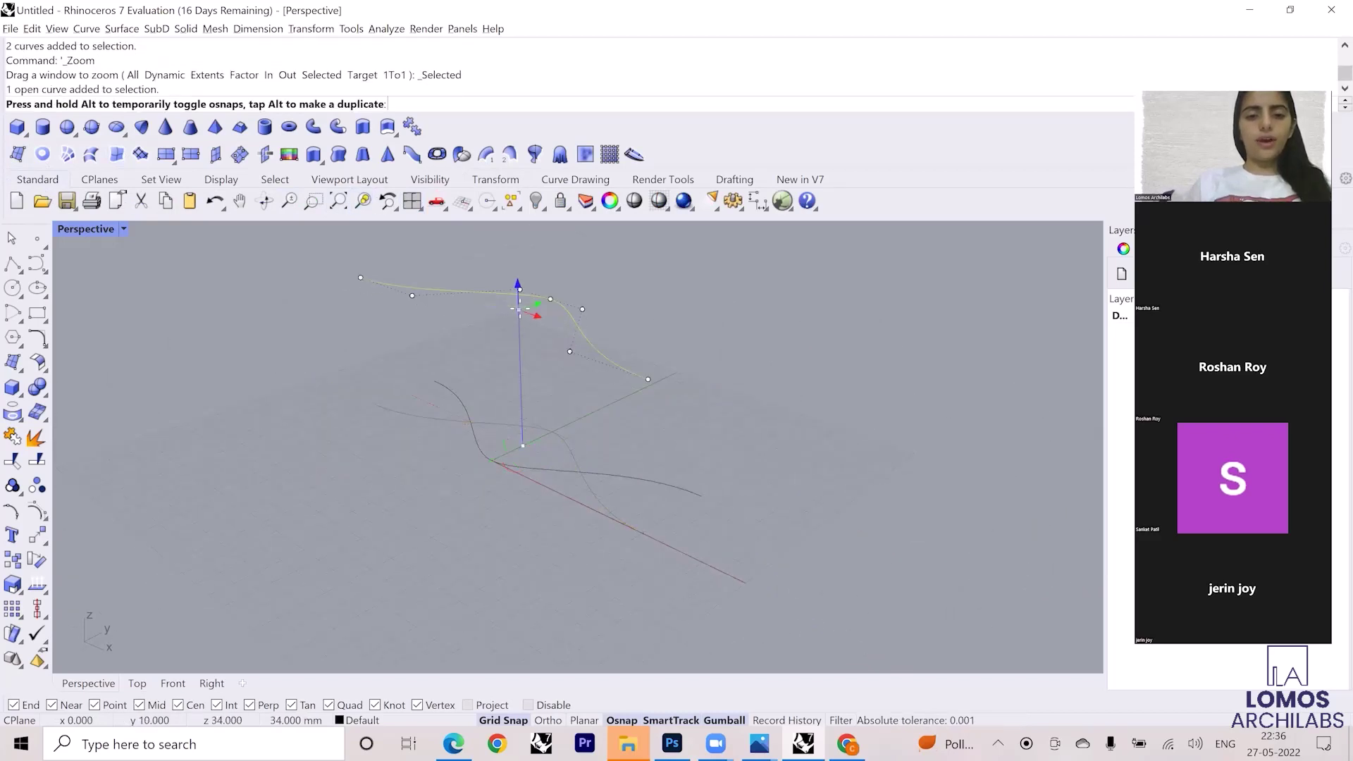
{"action": "left_click", "coordinate": [474, 431]}
{"action": "right_click_drag", "start_coordinate": [486, 405], "coordinate": [602, 471]}
{"action": "left_click", "coordinate": [602, 473]}
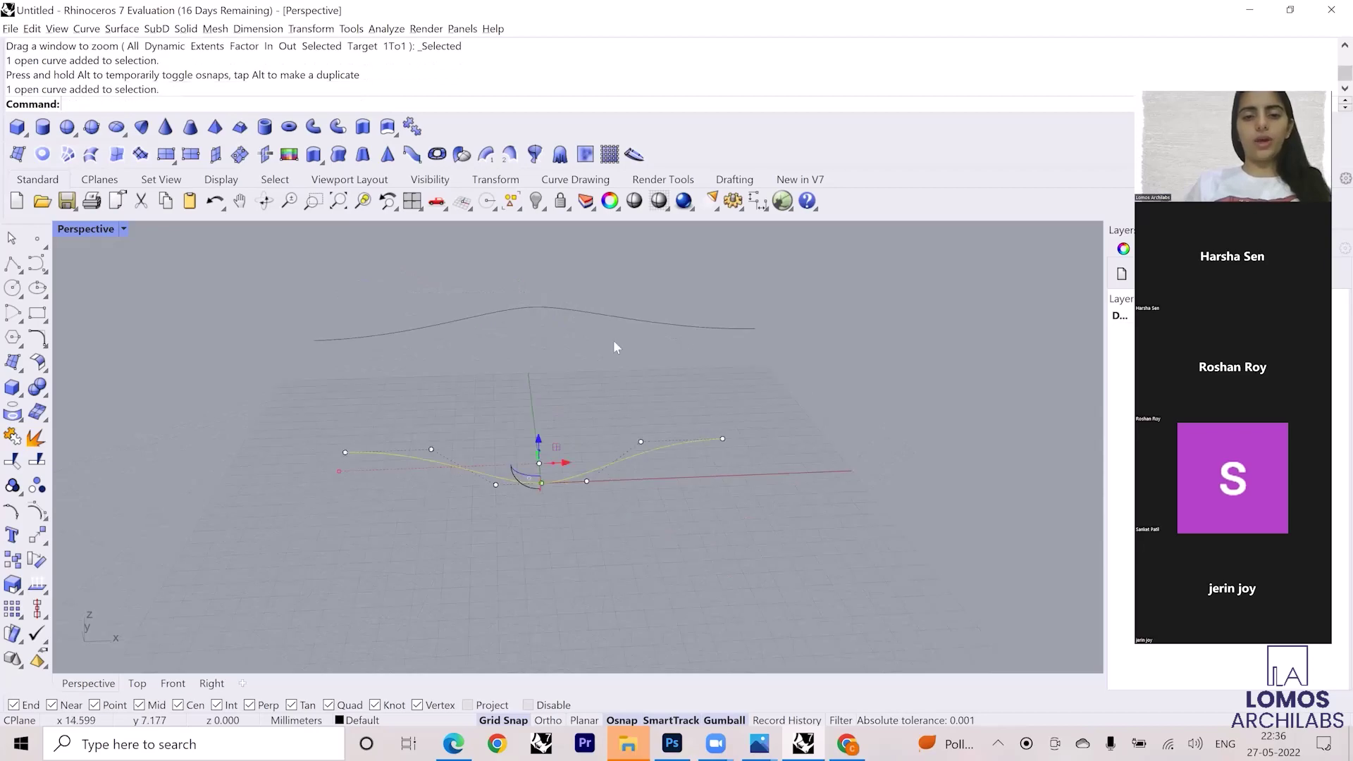
{"action": "left_click", "coordinate": [597, 313]}
{"action": "left_click", "coordinate": [486, 384]}
{"action": "right_click_drag", "start_coordinate": [483, 387], "coordinate": [542, 396]}
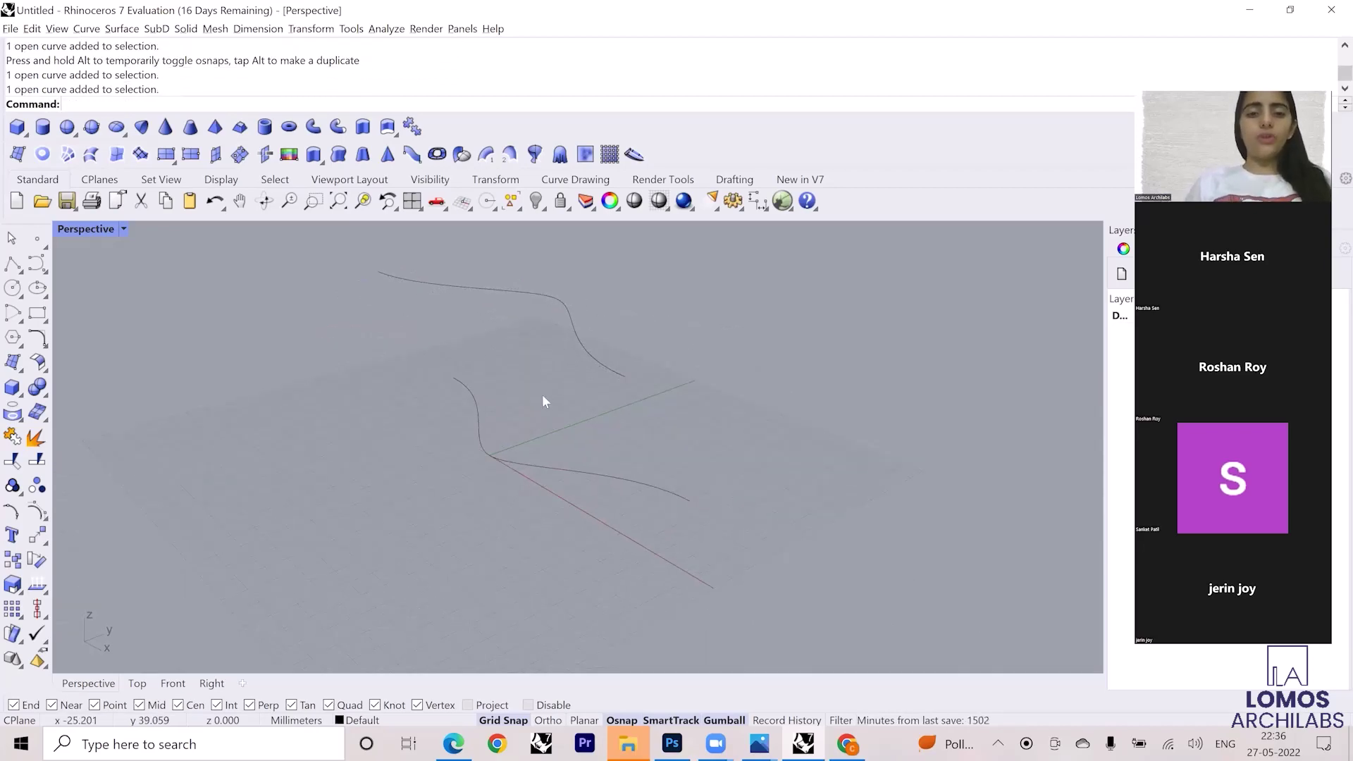
Check the Mediopadana Station reference photo in the browser, return to Rhinoceros and undo the curve's upward move.
{"action": "left_click", "coordinate": [453, 744]}
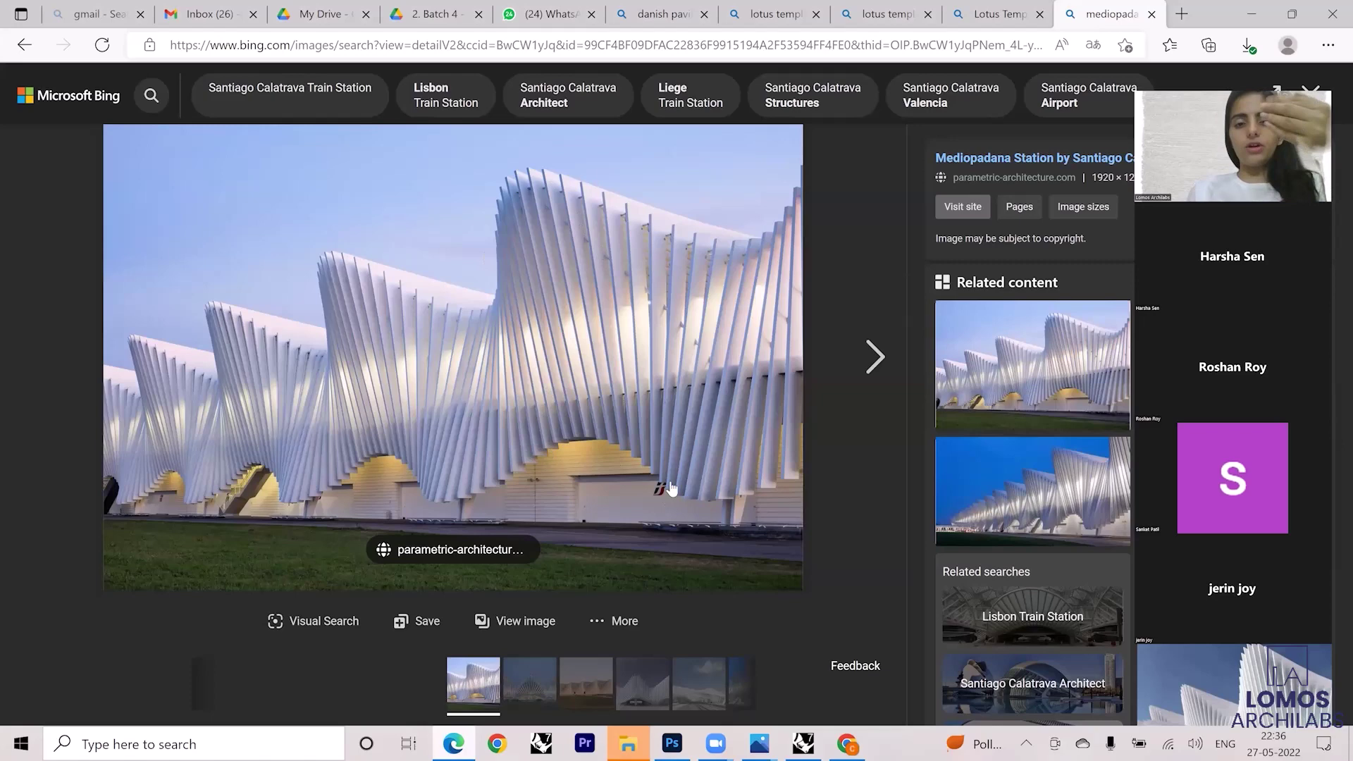
{"action": "left_click", "coordinate": [803, 744]}
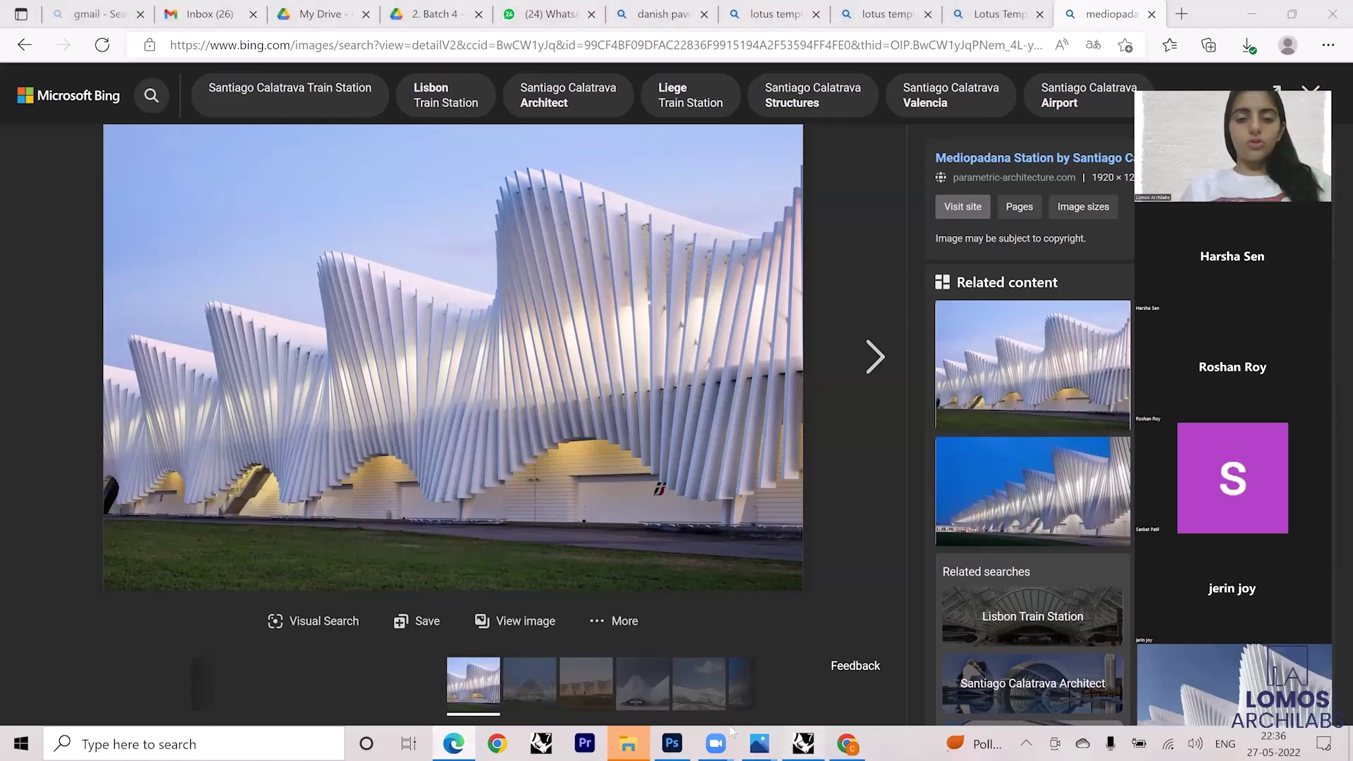
{"action": "key", "text": "ctrl+z"}
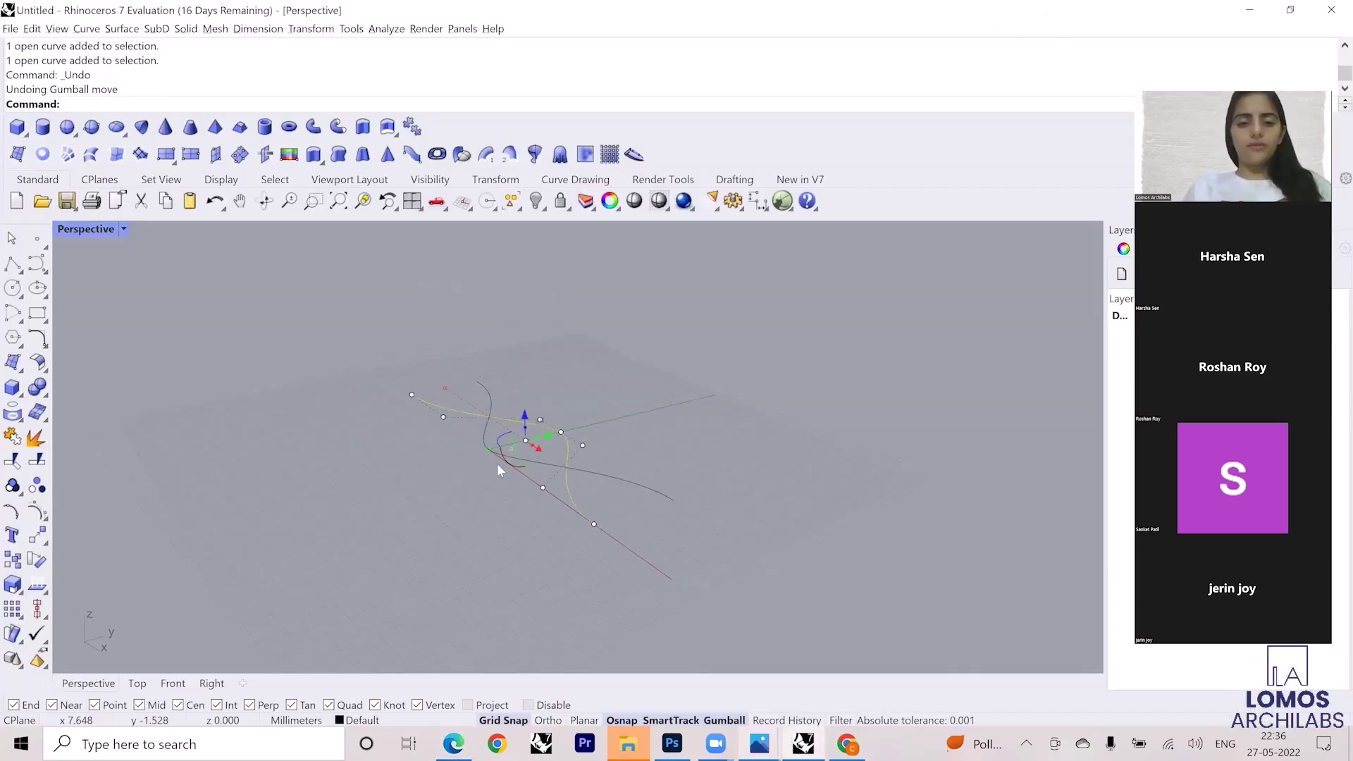
Raise the rotated copy of the curve vertically above the original crest curve.
{"action": "left_click", "coordinate": [500, 455]}
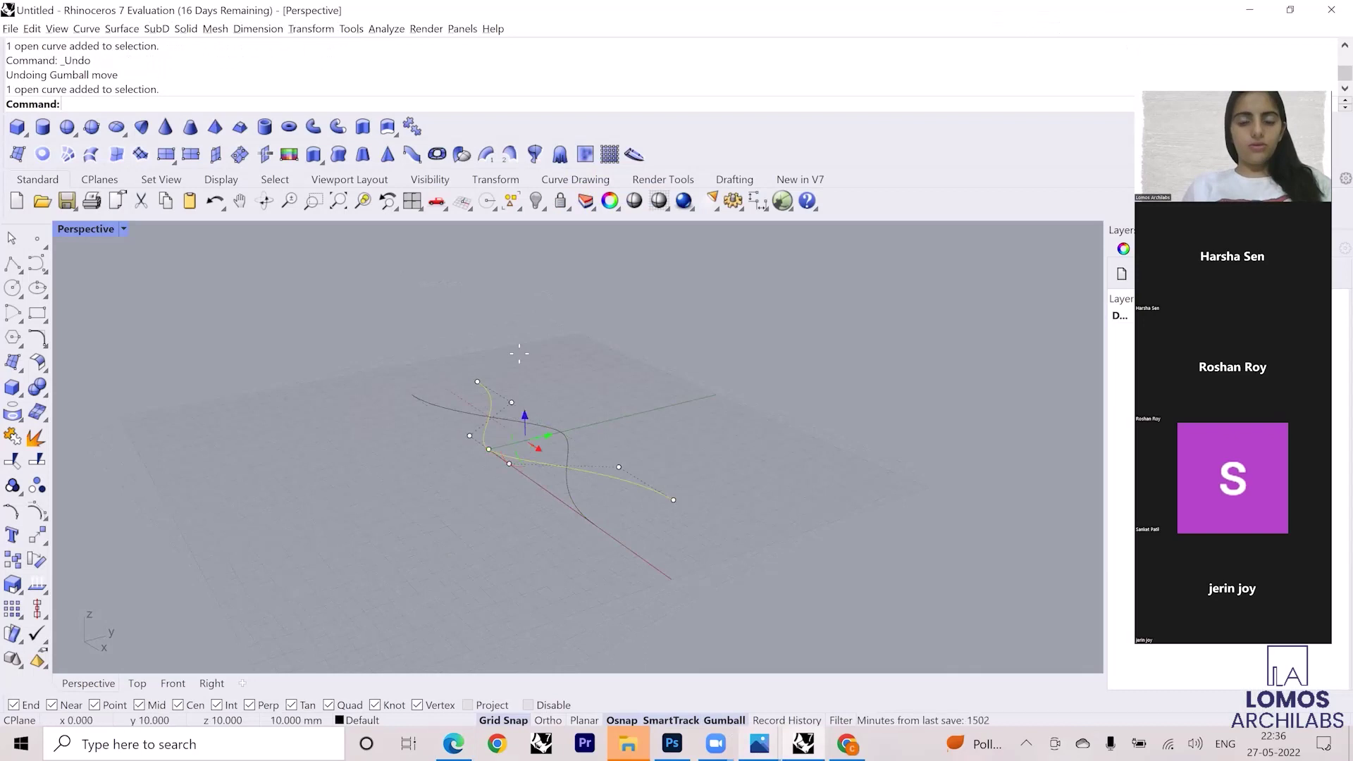
{"action": "left_click_drag", "start_coordinate": [521, 413], "coordinate": [521, 296]}
{"action": "left_click", "coordinate": [507, 370]}
{"action": "right_click_drag", "start_coordinate": [507, 370], "coordinate": [516, 319]}
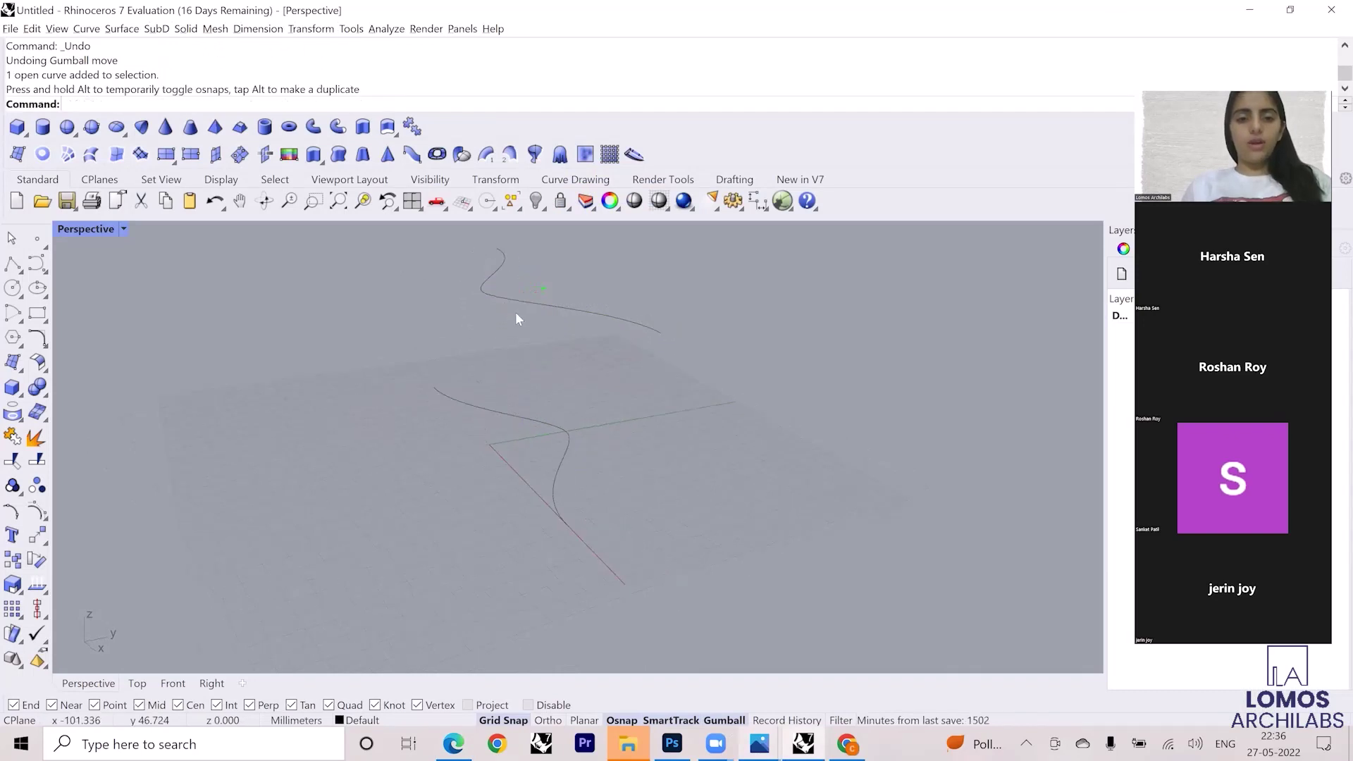
Raise the three middle control points of the upper curve vertically to give it an arched profile.
{"action": "left_click", "coordinate": [487, 287]}
{"action": "left_click_drag", "start_coordinate": [450, 260], "coordinate": [504, 333]}
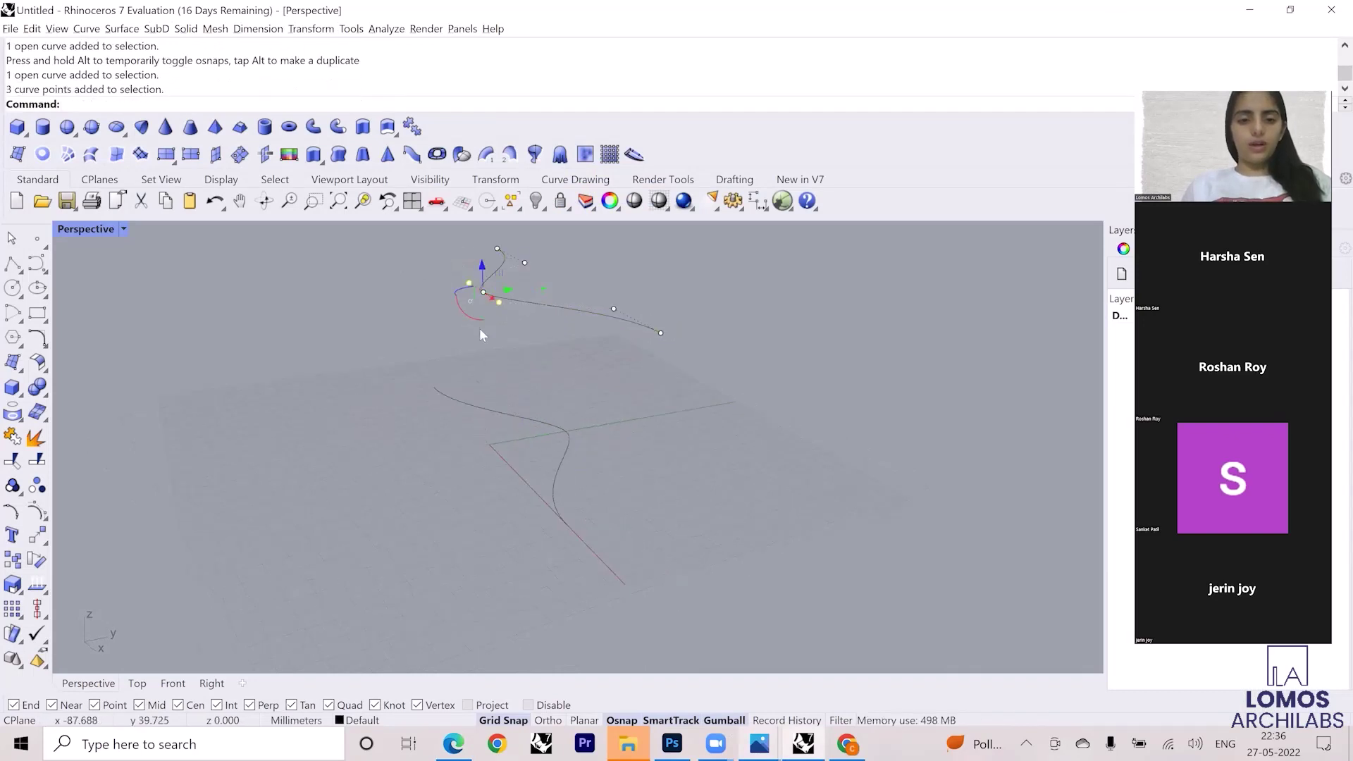
{"action": "scroll", "coordinate": [705, 362], "scroll_direction": "down", "scroll_amount": 3}
{"action": "left_click_drag", "start_coordinate": [592, 297], "coordinate": [592, 269]}
{"action": "right_click_drag", "start_coordinate": [574, 332], "coordinate": [520, 322]}
{"action": "scroll", "coordinate": [592, 322], "scroll_direction": "up", "scroll_amount": 4}
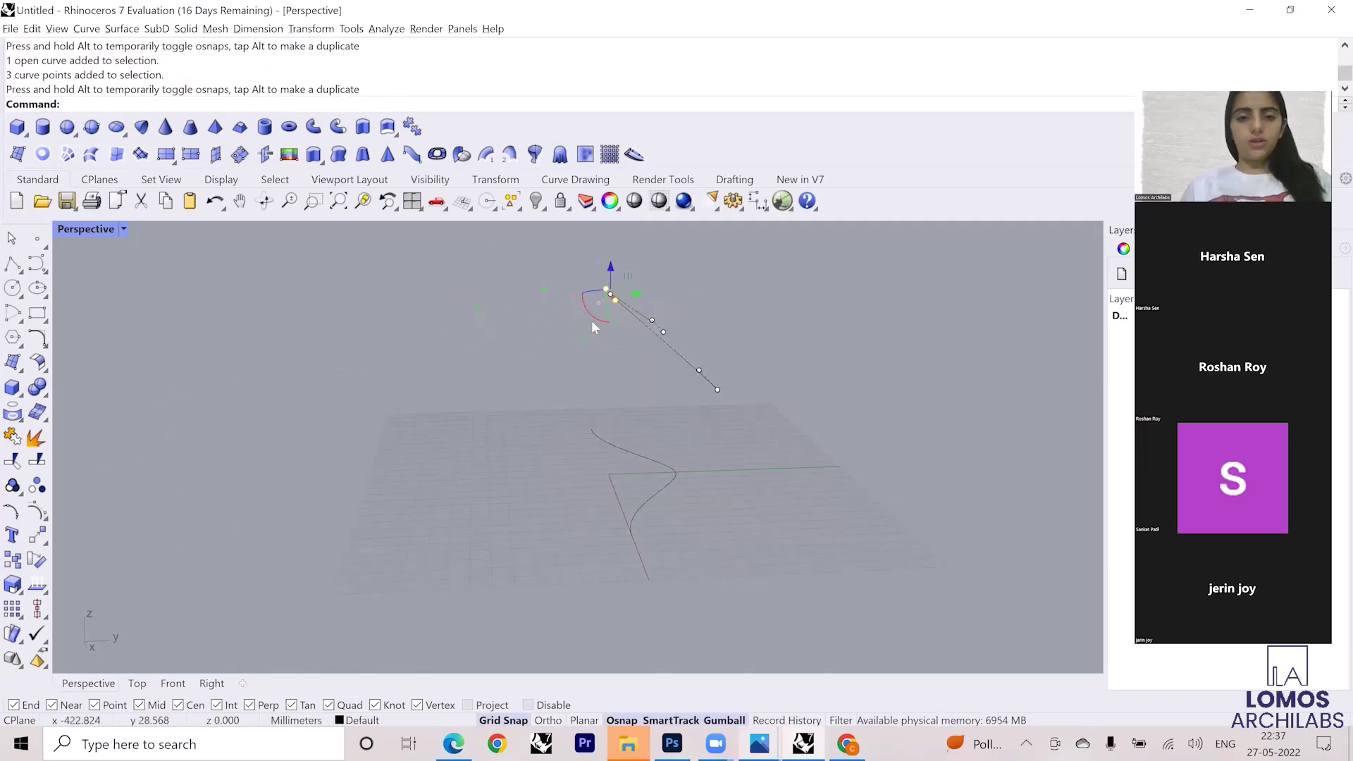
Show the lower curve's control points and raise its three middle ones slightly off the ground plane.
{"action": "left_click", "coordinate": [642, 452]}
{"action": "scroll", "coordinate": [647, 443], "scroll_direction": "up", "scroll_amount": 2}
{"action": "key", "text": "F10"}
{"action": "left_click_drag", "start_coordinate": [649, 425], "coordinate": [734, 532]}
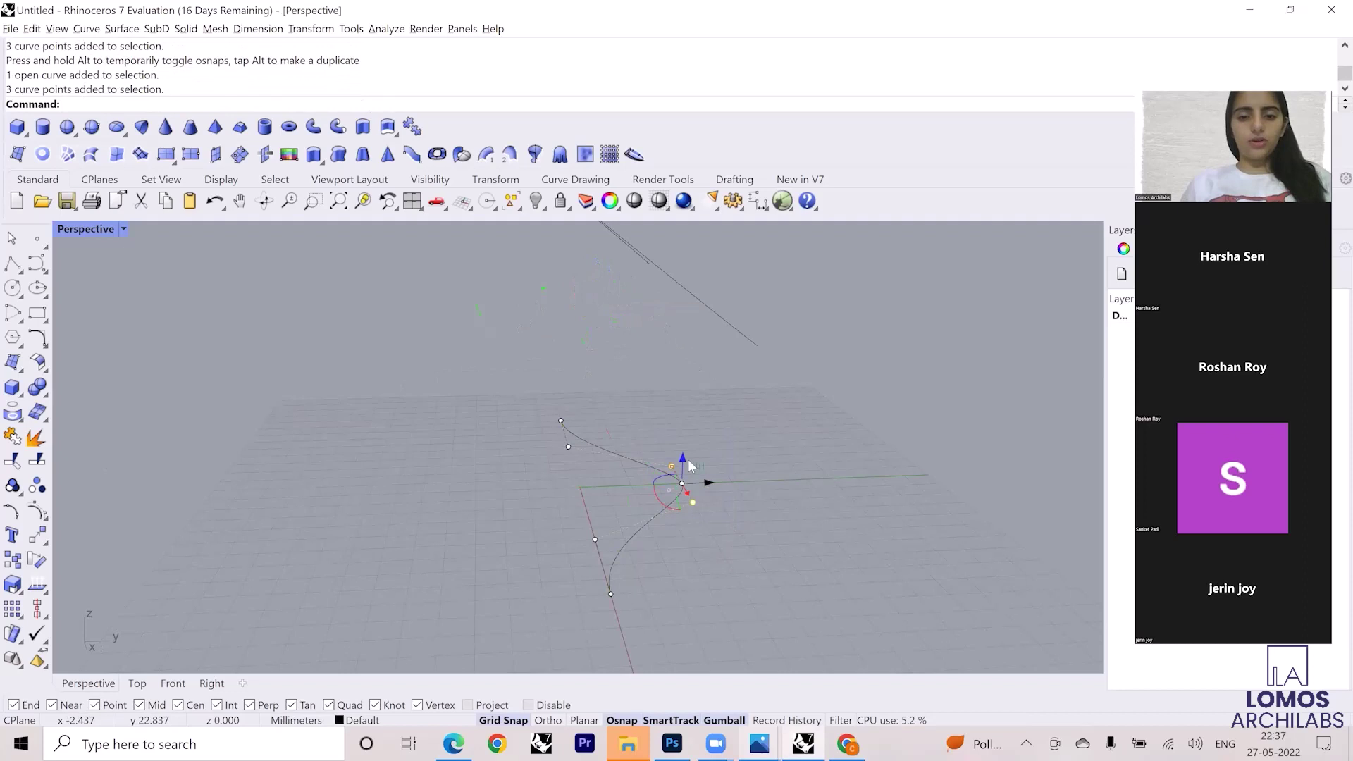
{"action": "left_click_drag", "start_coordinate": [689, 462], "coordinate": [683, 446]}
{"action": "key", "text": "Escape"}
{"action": "key", "text": "Escape"}
Loft a surface between the upper and lower curves with Normal style and no simplification.
{"action": "scroll", "coordinate": [562, 451], "scroll_direction": "down", "scroll_amount": 4}
{"action": "right_click_drag", "start_coordinate": [601, 359], "coordinate": [619, 386]}
{"action": "left_click", "coordinate": [619, 383]}
{"action": "key", "text": "Escape"}
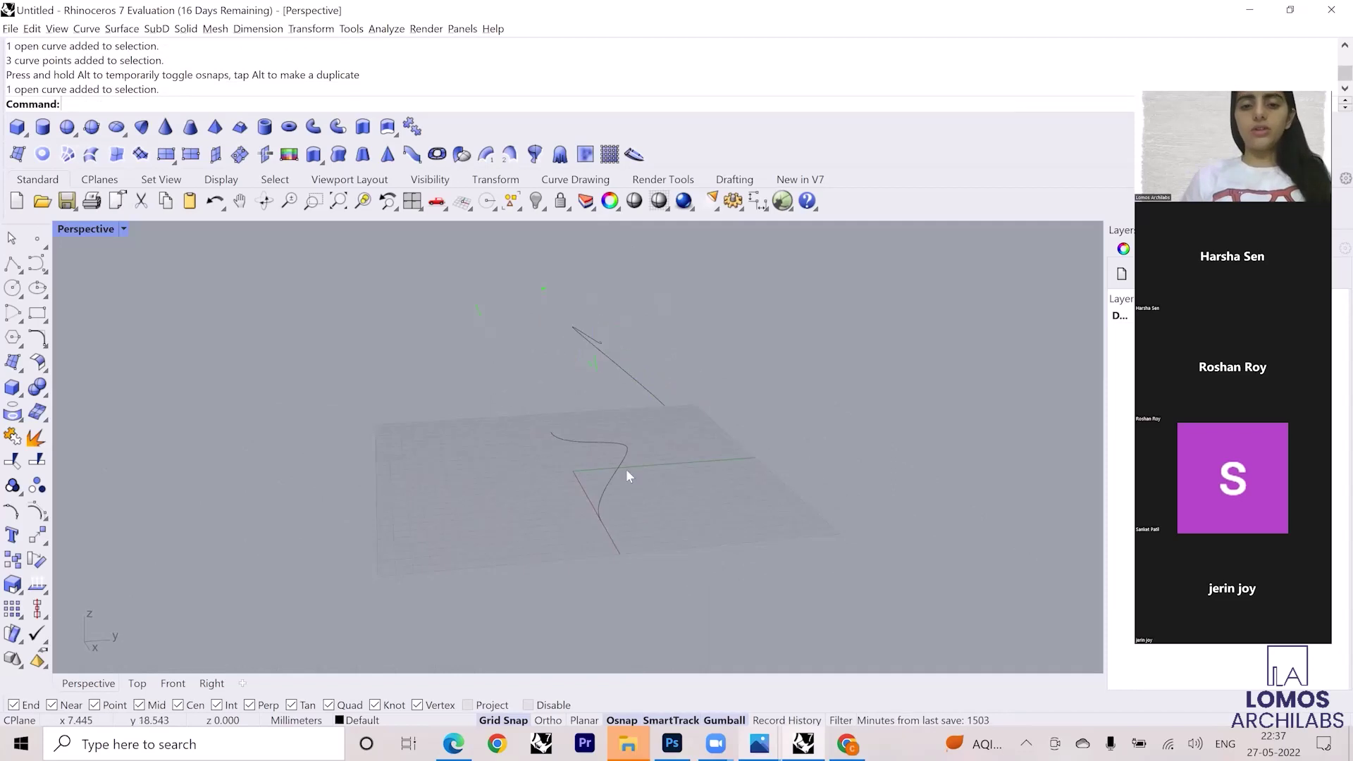
{"action": "left_click", "coordinate": [627, 451]}
{"action": "key", "text": "Escape"}
{"action": "right_click_drag", "start_coordinate": [596, 469], "coordinate": [745, 546]}
{"action": "left_click_drag", "start_coordinate": [746, 545], "coordinate": [406, 304]}
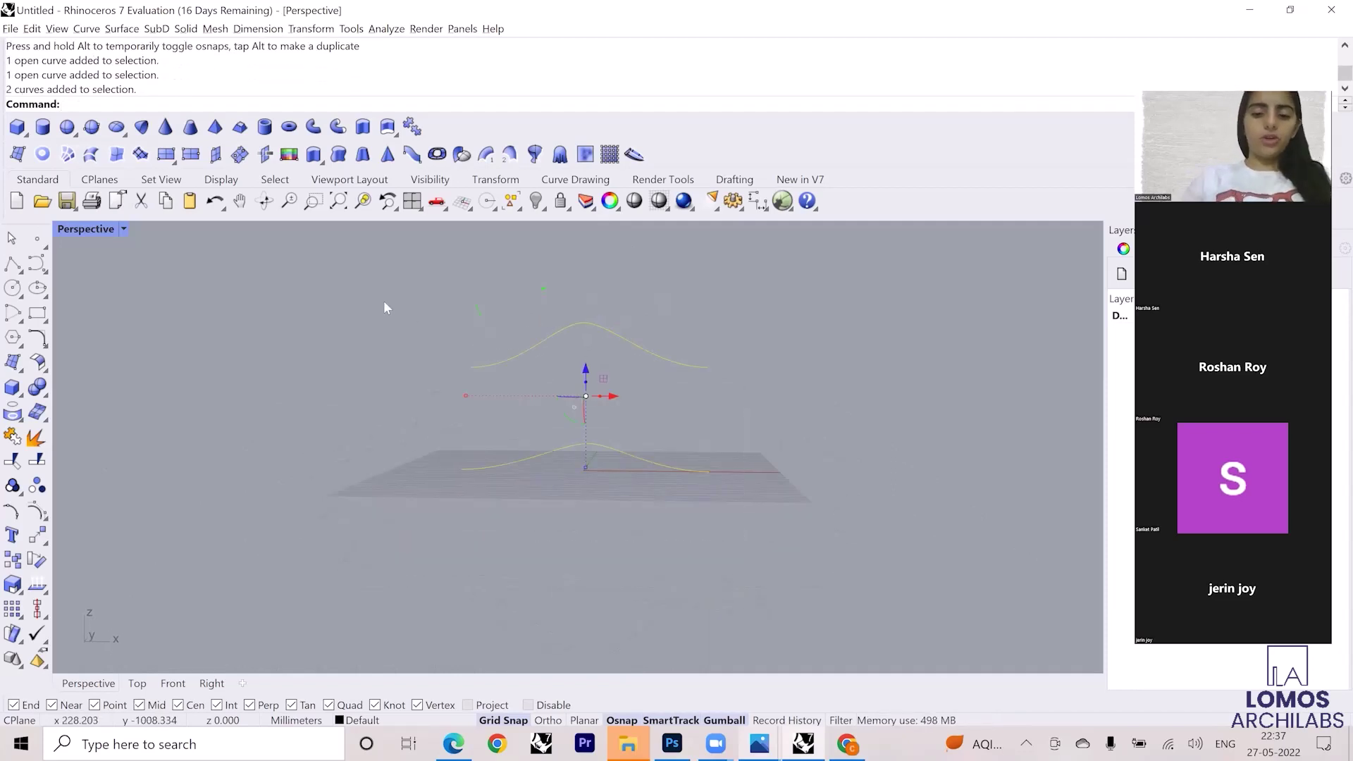
{"action": "type", "text": "loft"}
{"action": "key", "text": "Return"}
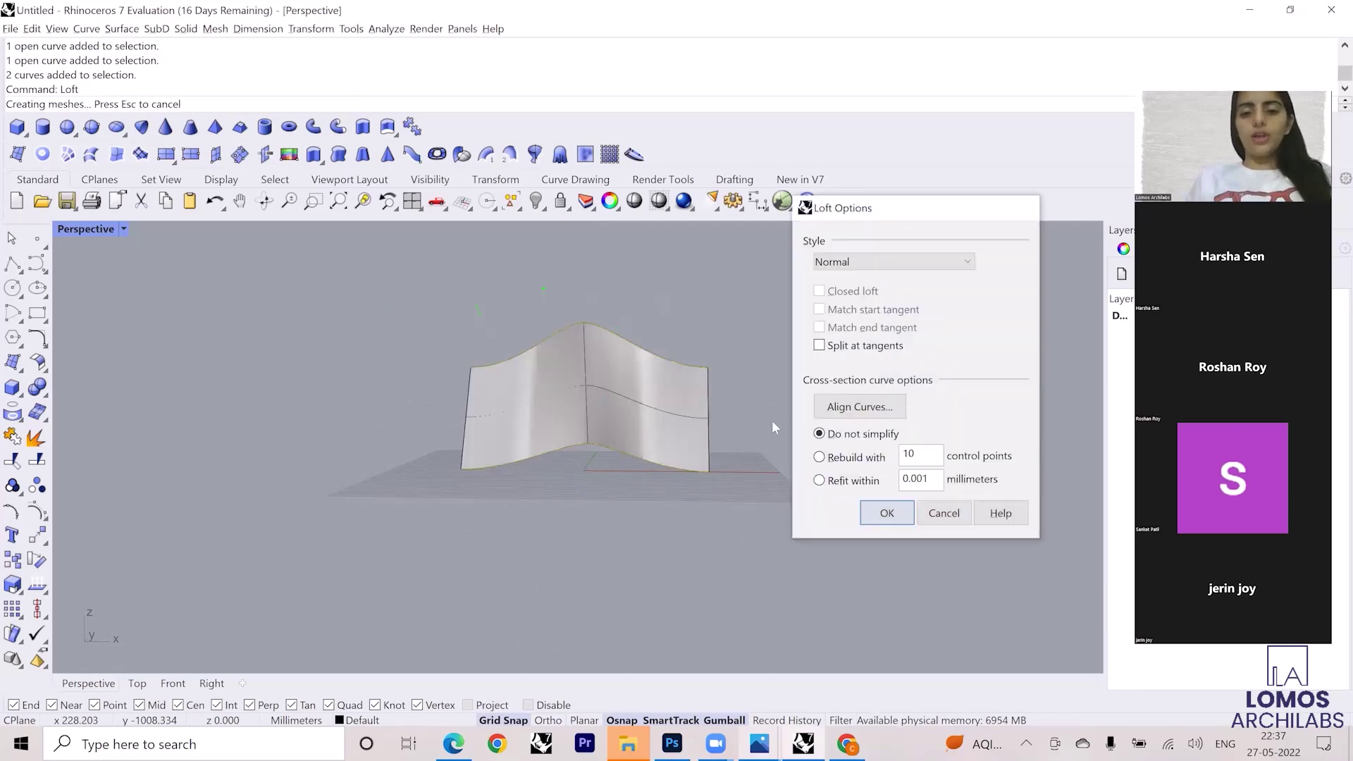
{"action": "key", "text": "Return"}
{"action": "right_click_drag", "start_coordinate": [772, 420], "coordinate": [484, 416]}
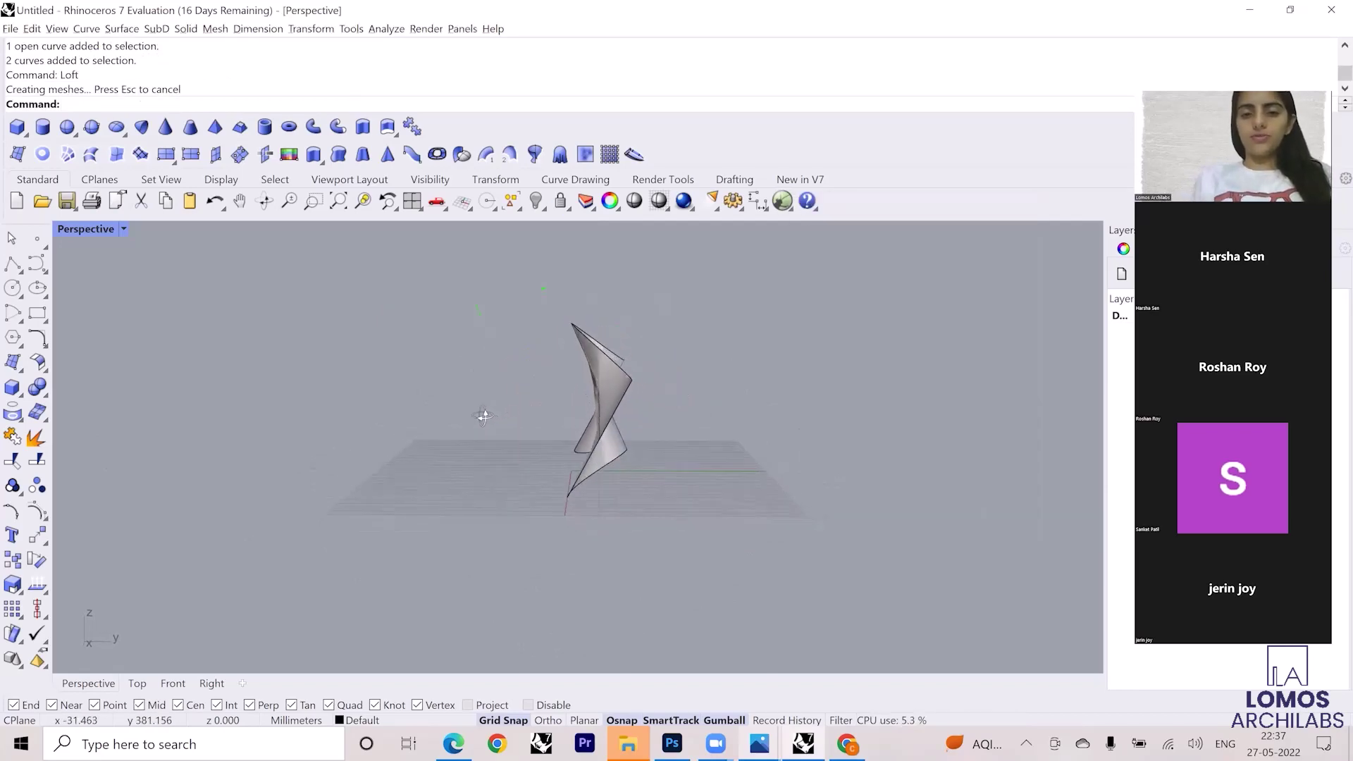
Compare the lofted surface with the Mediopadana Station photo in the browser and return to Rhinoceros.
{"action": "left_click", "coordinate": [846, 743]}
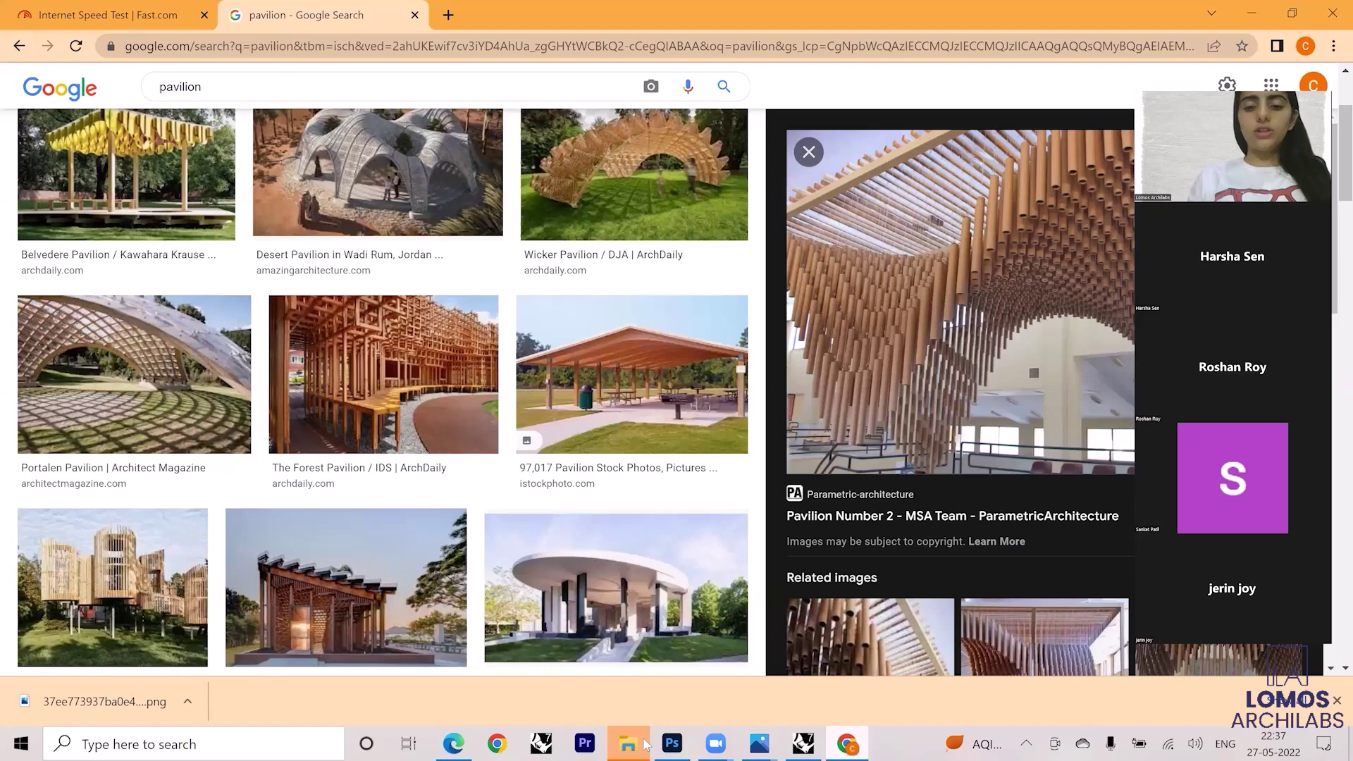
{"action": "left_click", "coordinate": [458, 745]}
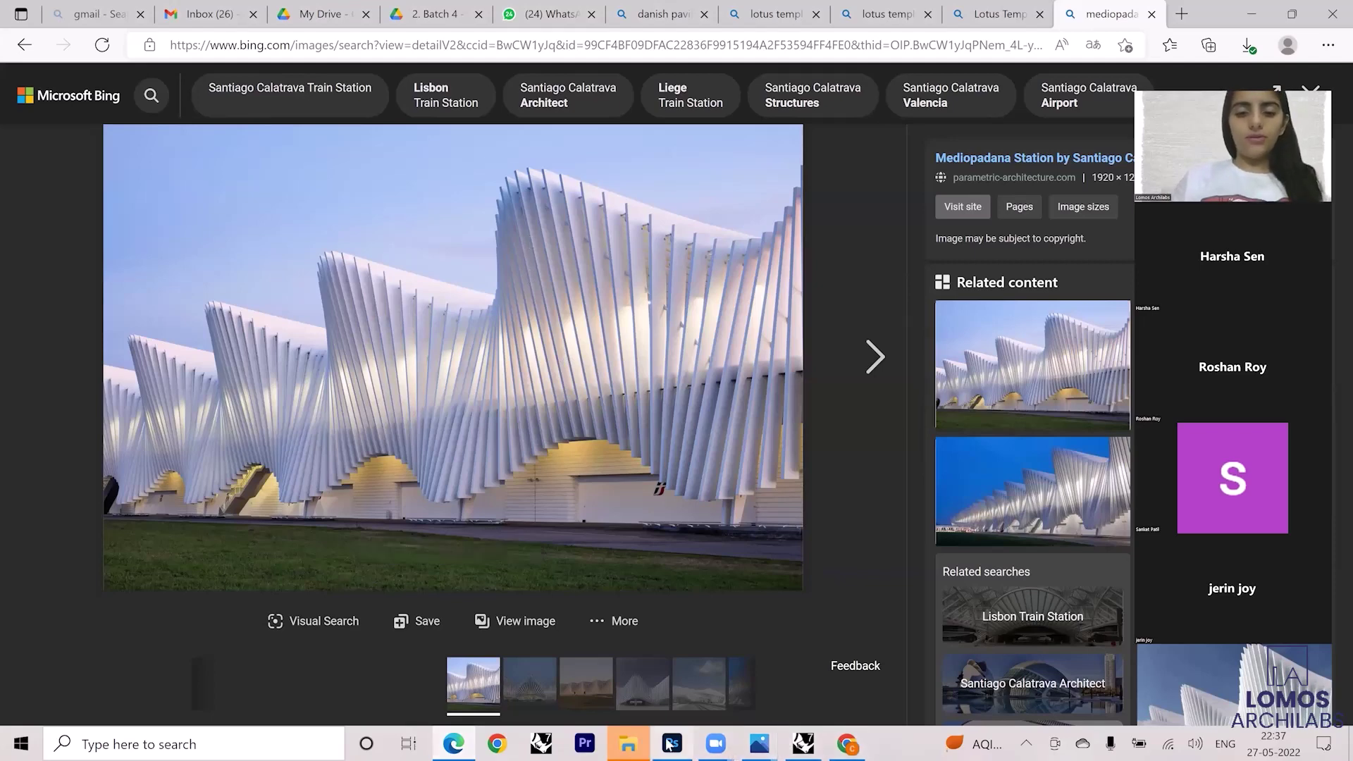
{"action": "left_click", "coordinate": [804, 745]}
{"action": "right_click_drag", "start_coordinate": [591, 452], "coordinate": [553, 428]}
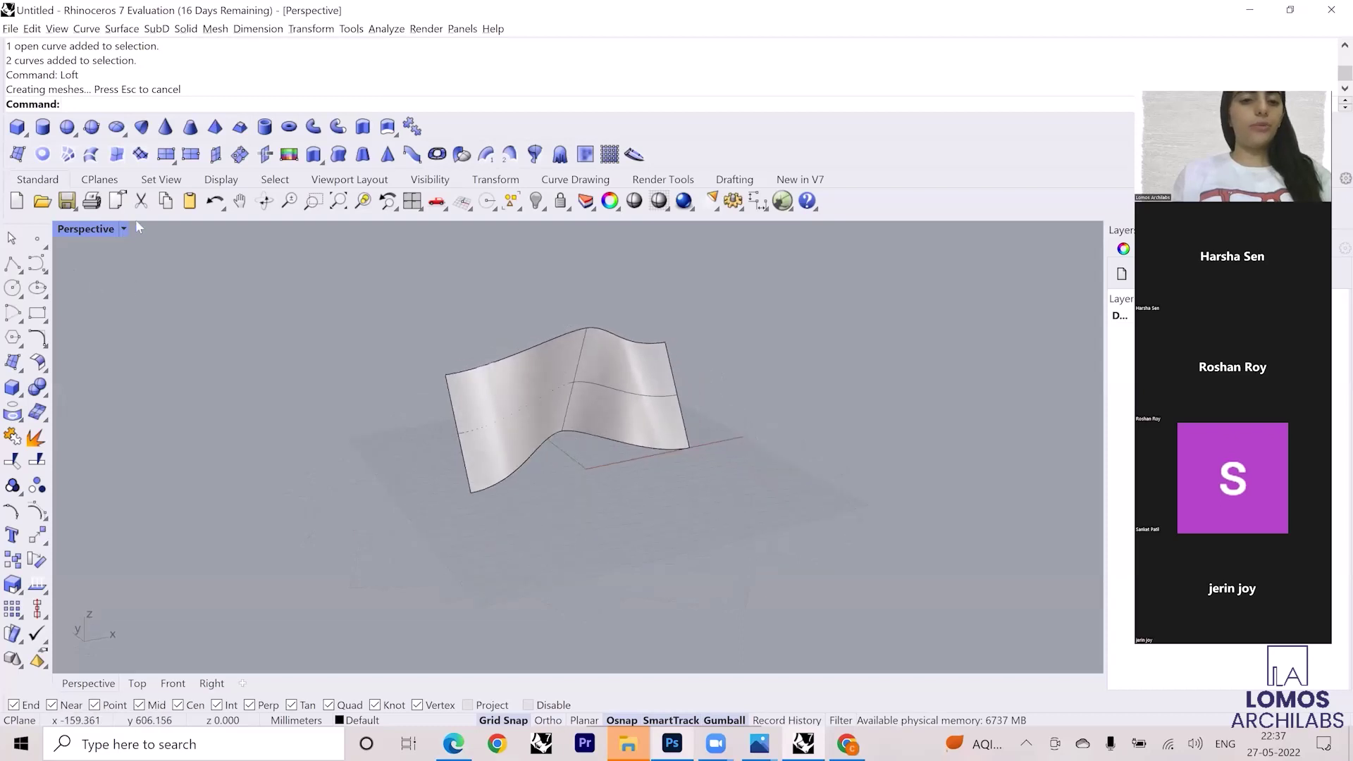
Restore the four-view layout and draw a vertical line about 68 mm long from the surface's lower-left corner in the Front view.
{"action": "double_click", "coordinate": [86, 231]}
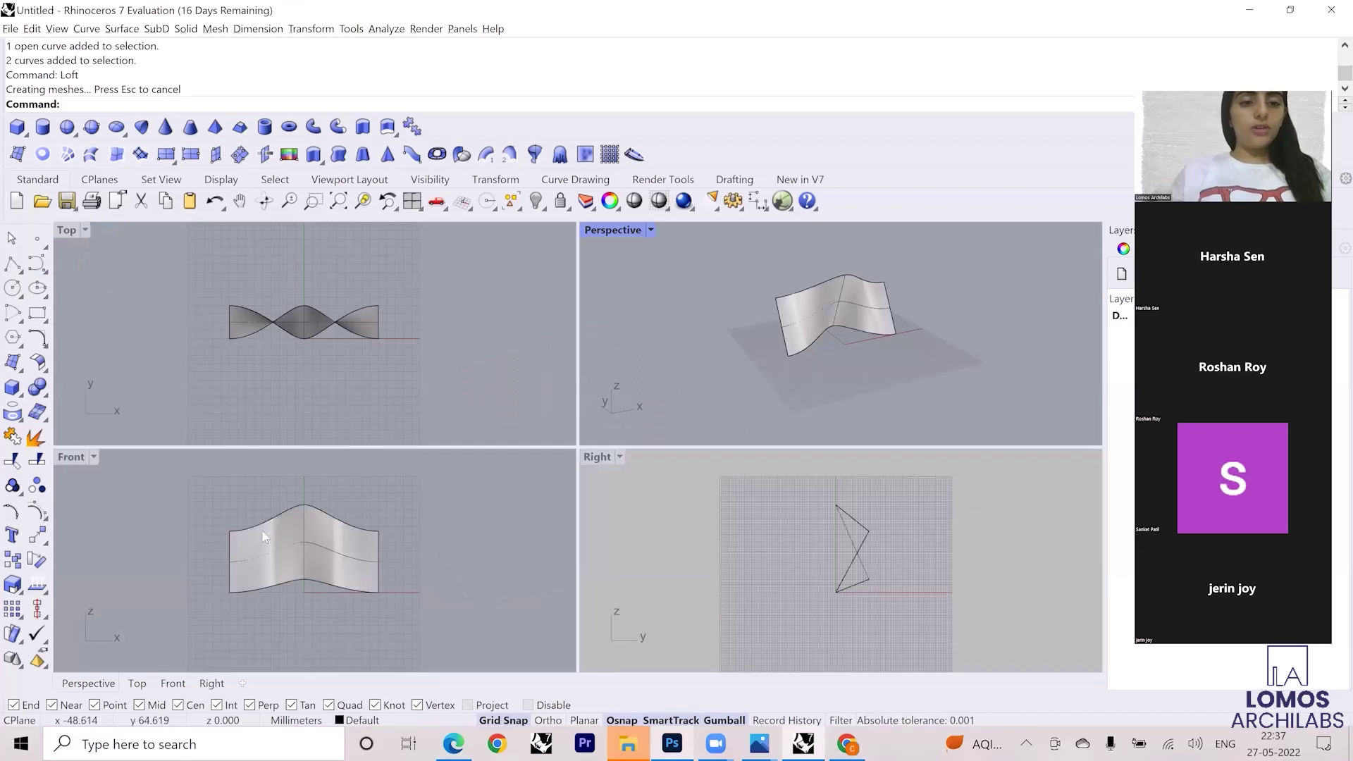
{"action": "left_click", "coordinate": [12, 264]}
{"action": "left_click", "coordinate": [229, 592]}
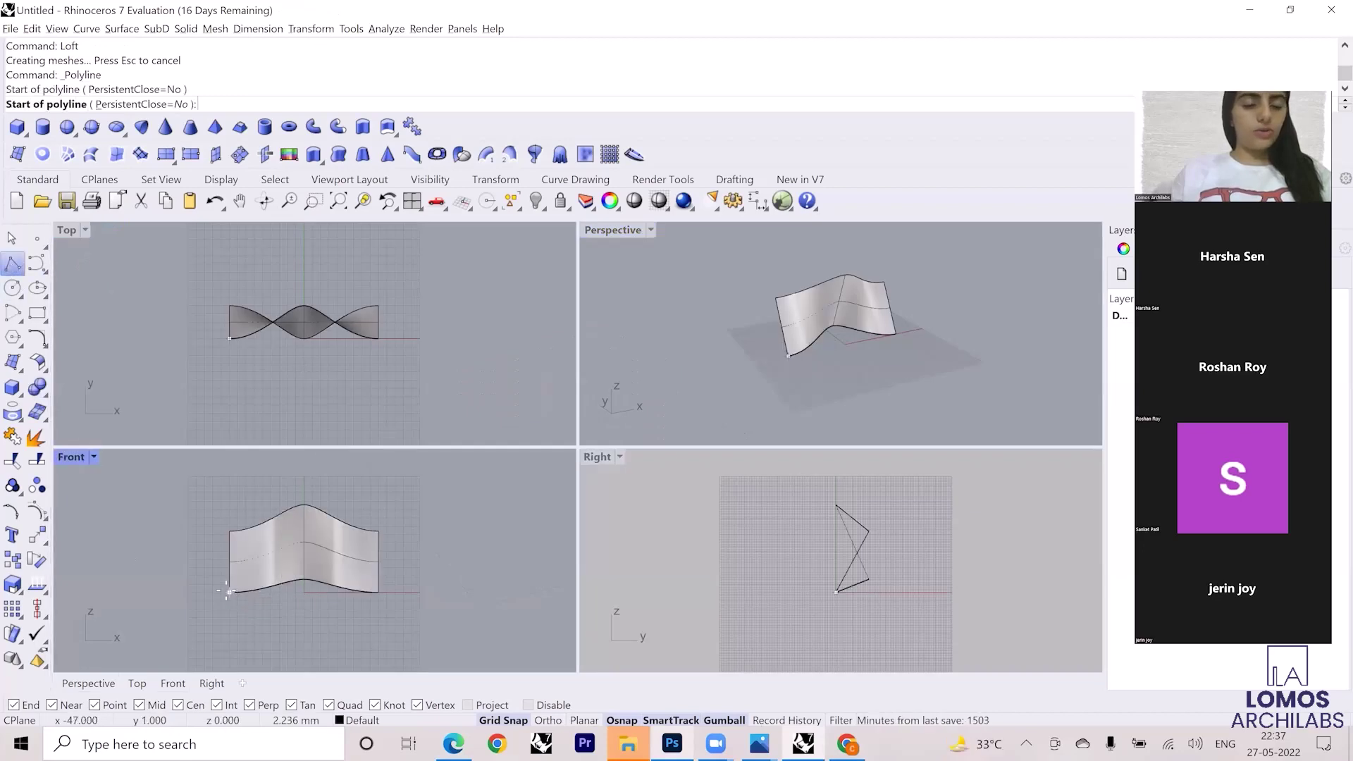
{"action": "left_click", "coordinate": [230, 479]}
{"action": "key", "text": "Return"}
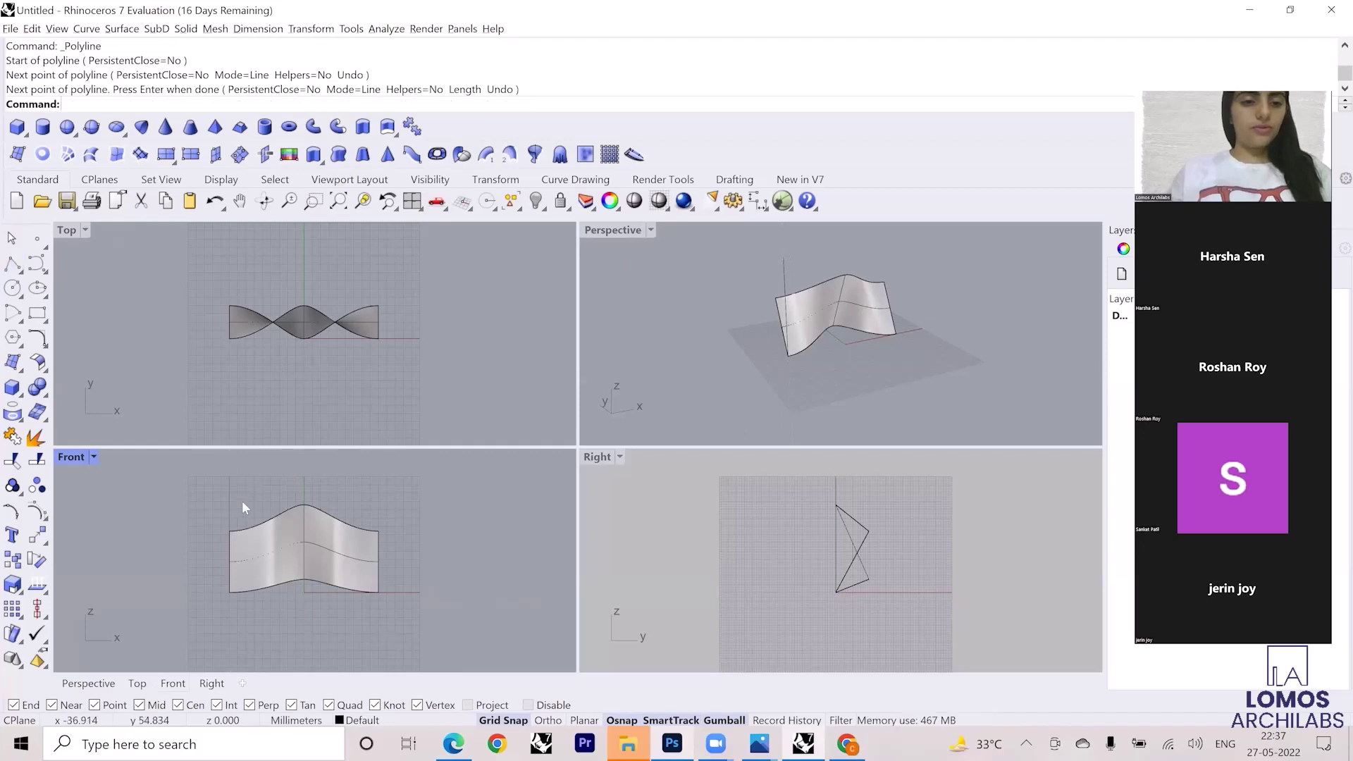
Stretch and reposition the vertical line so it extends past the surface both above and below.
{"action": "left_click", "coordinate": [230, 564]}
{"action": "left_click_drag", "start_coordinate": [230, 595], "coordinate": [230, 647]}
{"action": "scroll", "coordinate": [312, 514], "scroll_direction": "down", "scroll_amount": 6}
{"action": "left_click_drag", "start_coordinate": [264, 539], "coordinate": [267, 538]}
{"action": "left_click_drag", "start_coordinate": [267, 597], "coordinate": [267, 581]}
In a maximized Perspective view, draw a horizontal polyline about 158 mm long from the surface's lower corner along the X direction.
{"action": "double_click", "coordinate": [620, 231]}
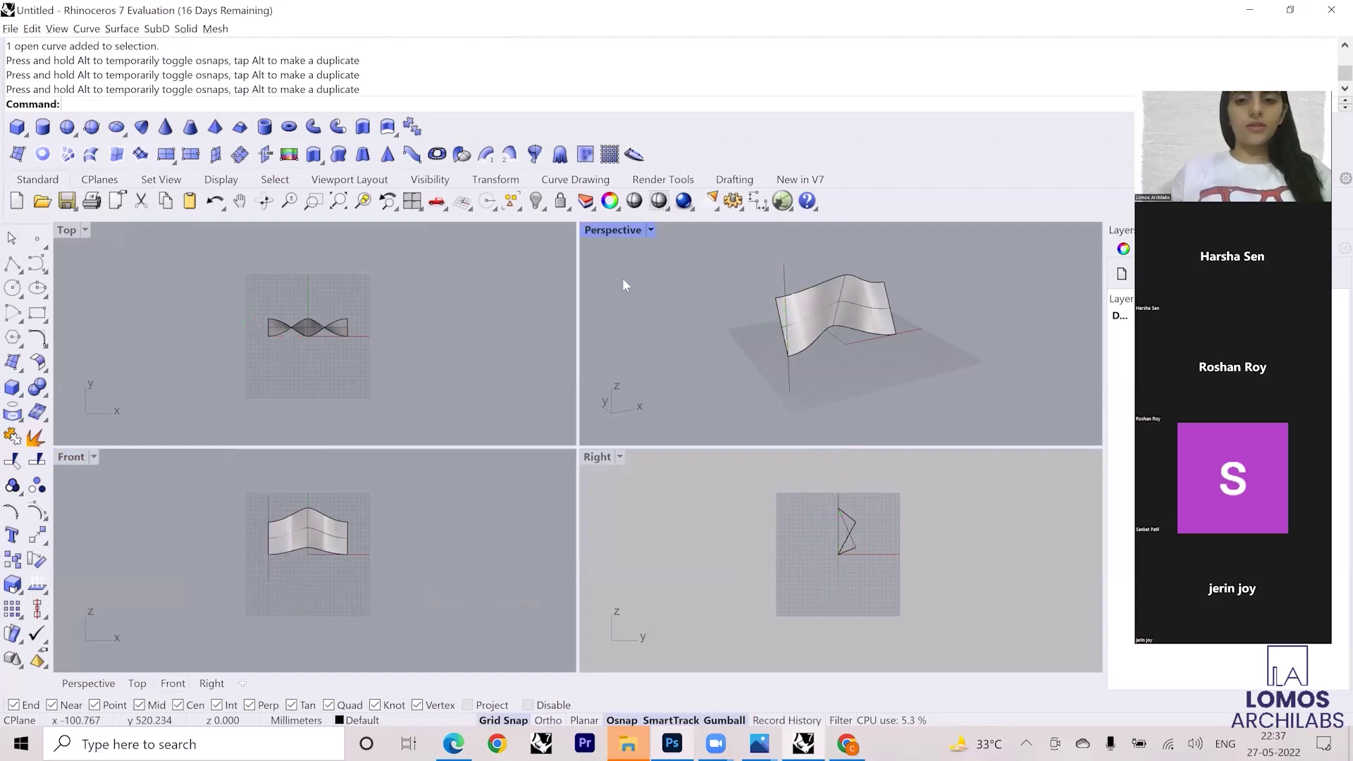
{"action": "right_click_drag", "start_coordinate": [712, 374], "coordinate": [771, 375]}
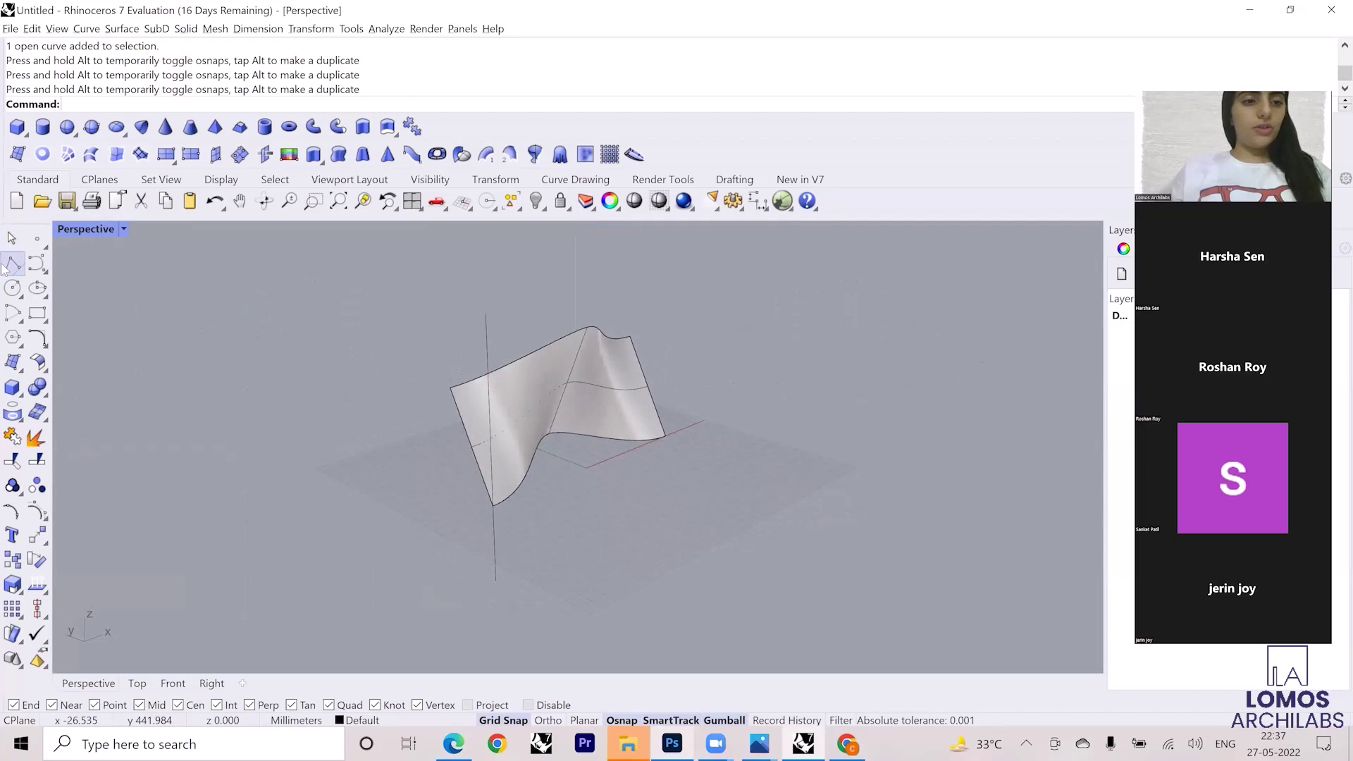
{"action": "left_click", "coordinate": [13, 264]}
{"action": "left_click", "coordinate": [494, 506]}
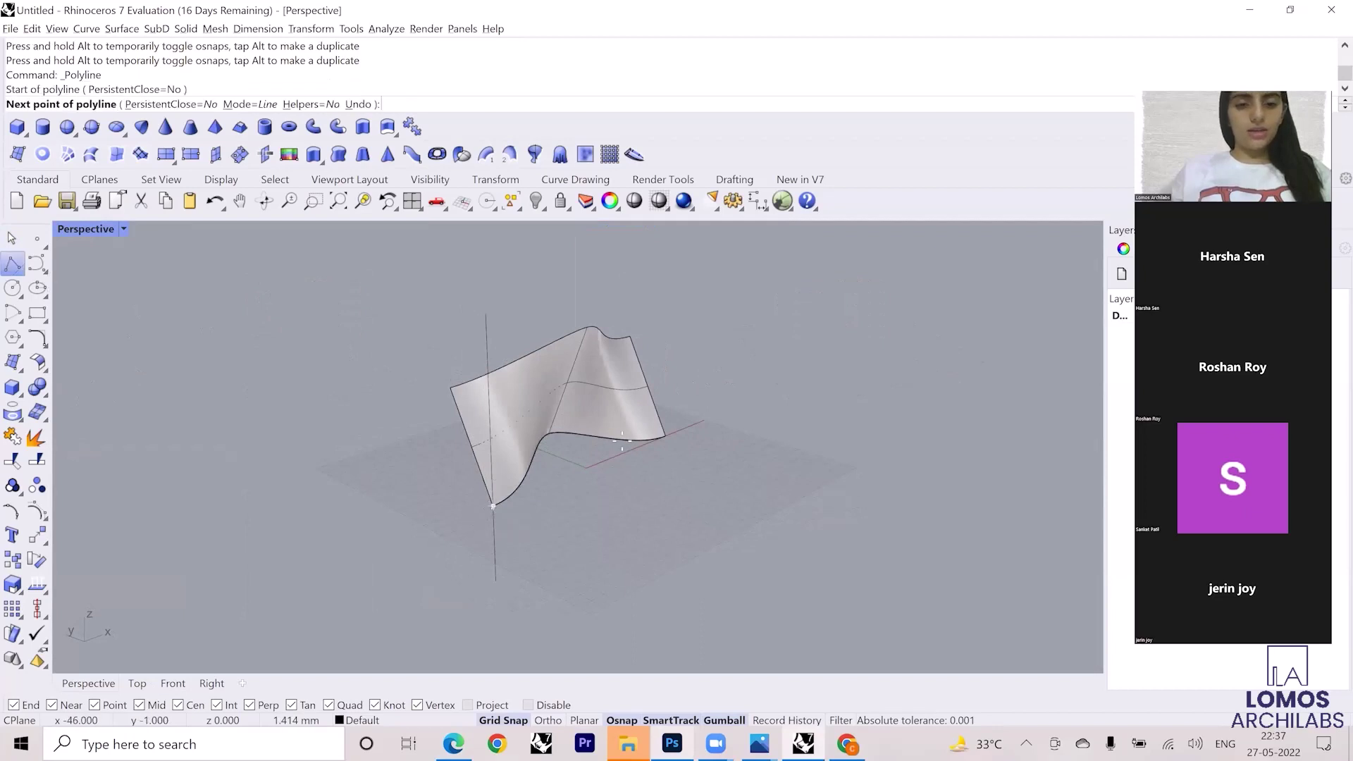
{"action": "left_click", "coordinate": [765, 397]}
{"action": "key", "text": "Return"}
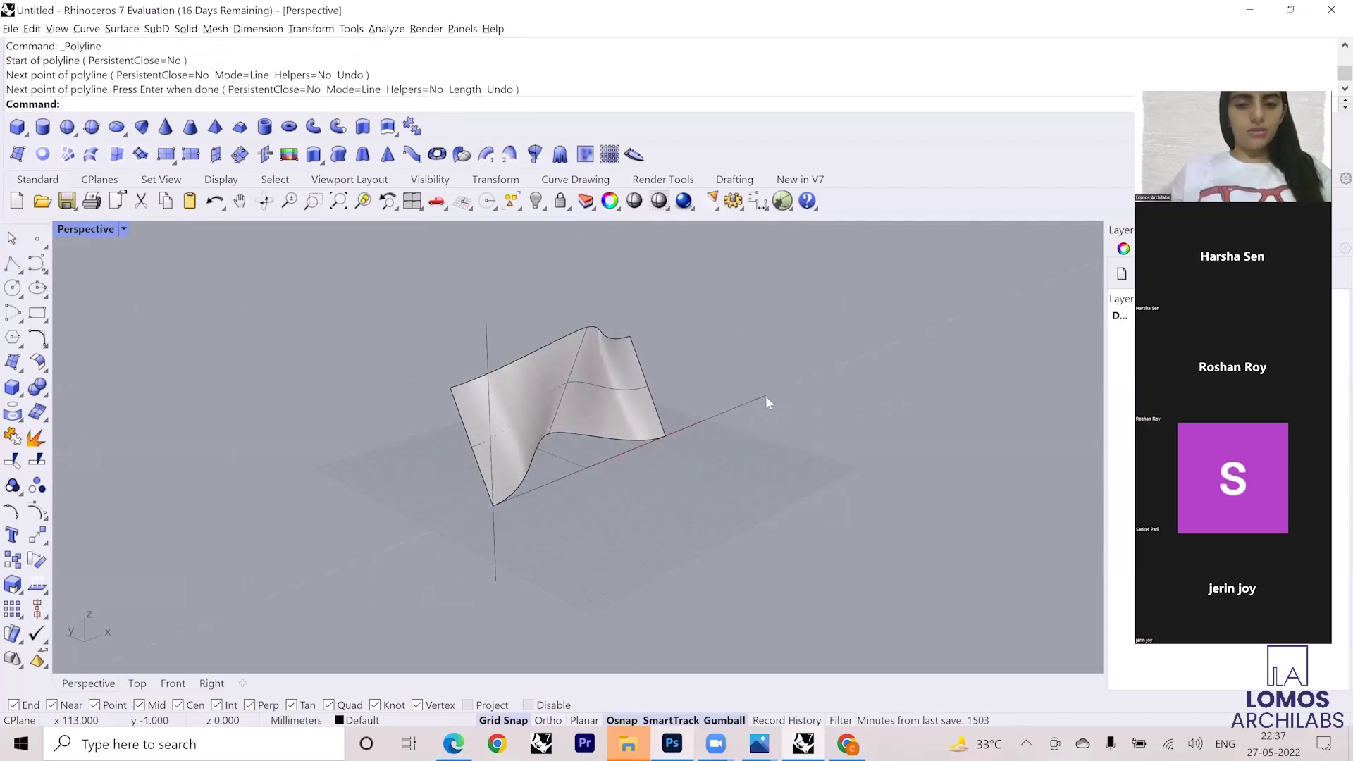
{"action": "right_click_drag", "start_coordinate": [480, 480], "coordinate": [471, 380]}
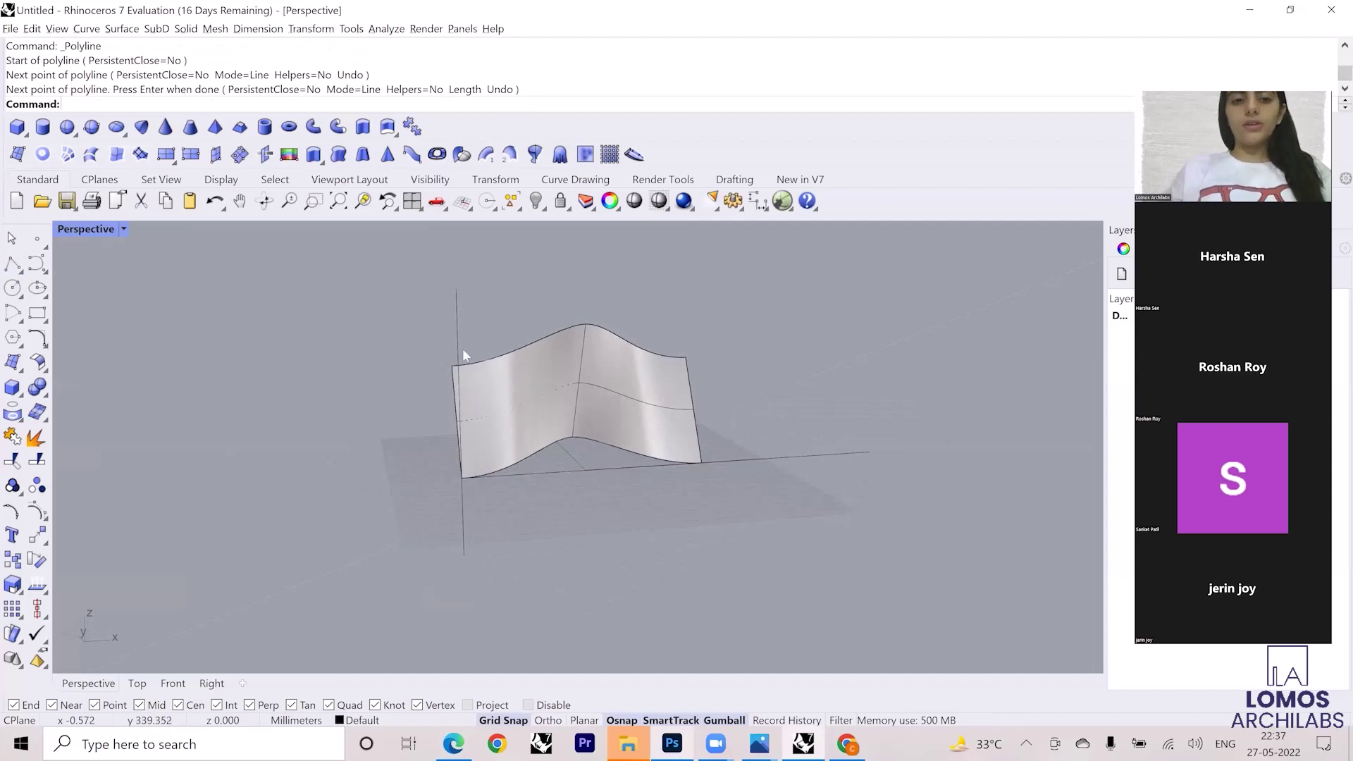
Array the vertical line along the horizontal polyline using the Array Along Curve command.
{"action": "left_click", "coordinate": [462, 348]}
{"action": "left_click", "coordinate": [581, 468]}
{"action": "left_click", "coordinate": [551, 500]}
{"action": "right_click_drag", "start_coordinate": [551, 500], "coordinate": [505, 504]}
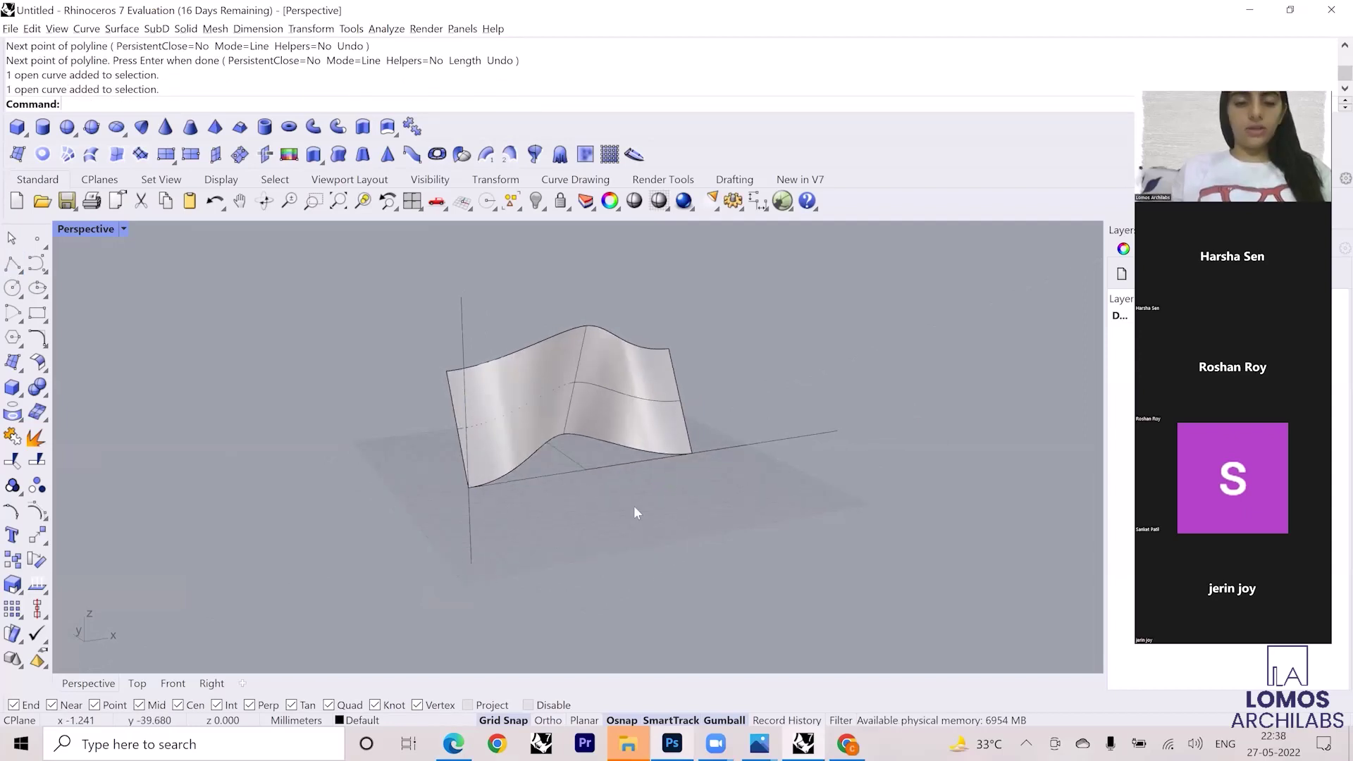
{"action": "scroll", "coordinate": [479, 378], "scroll_direction": "up", "scroll_amount": 3}
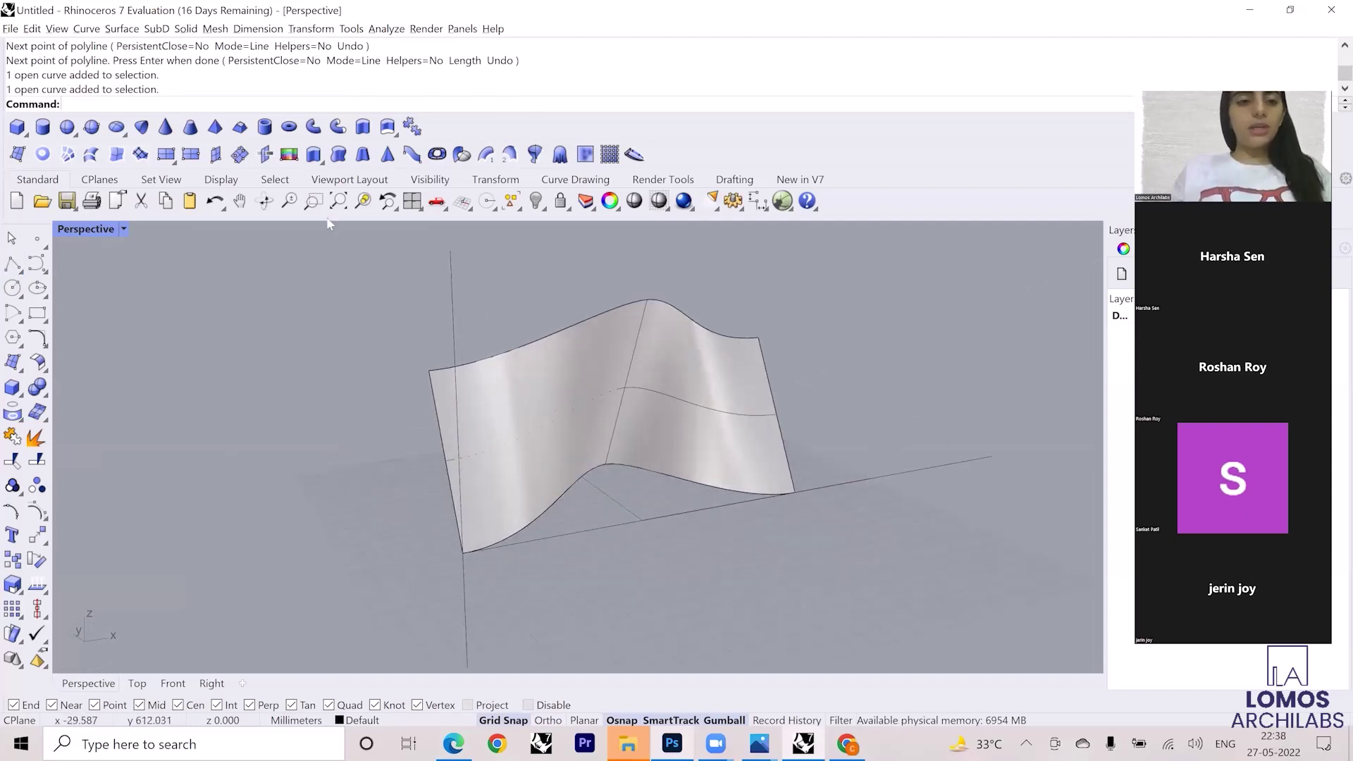
{"action": "left_click", "coordinate": [495, 179]}
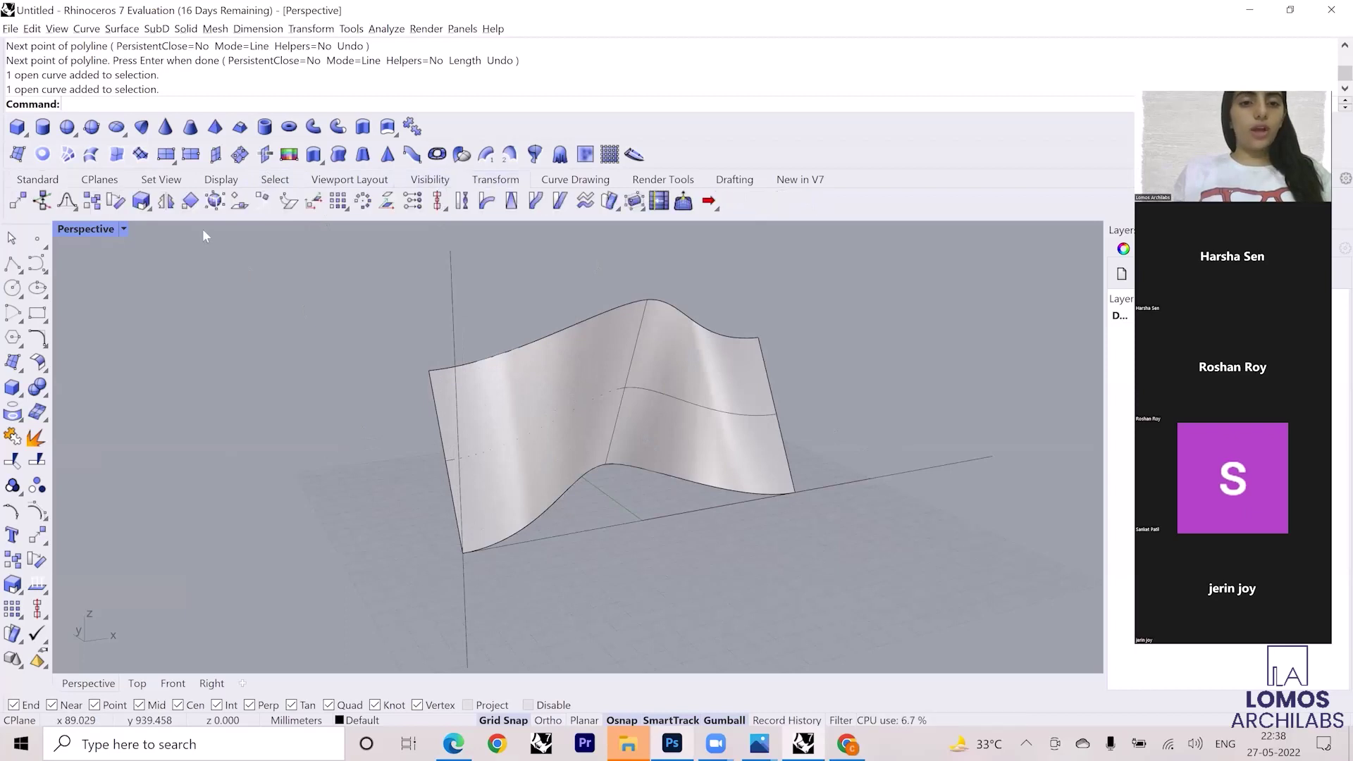
{"action": "left_click", "coordinate": [346, 210]}
{"action": "left_click", "coordinate": [389, 232]}
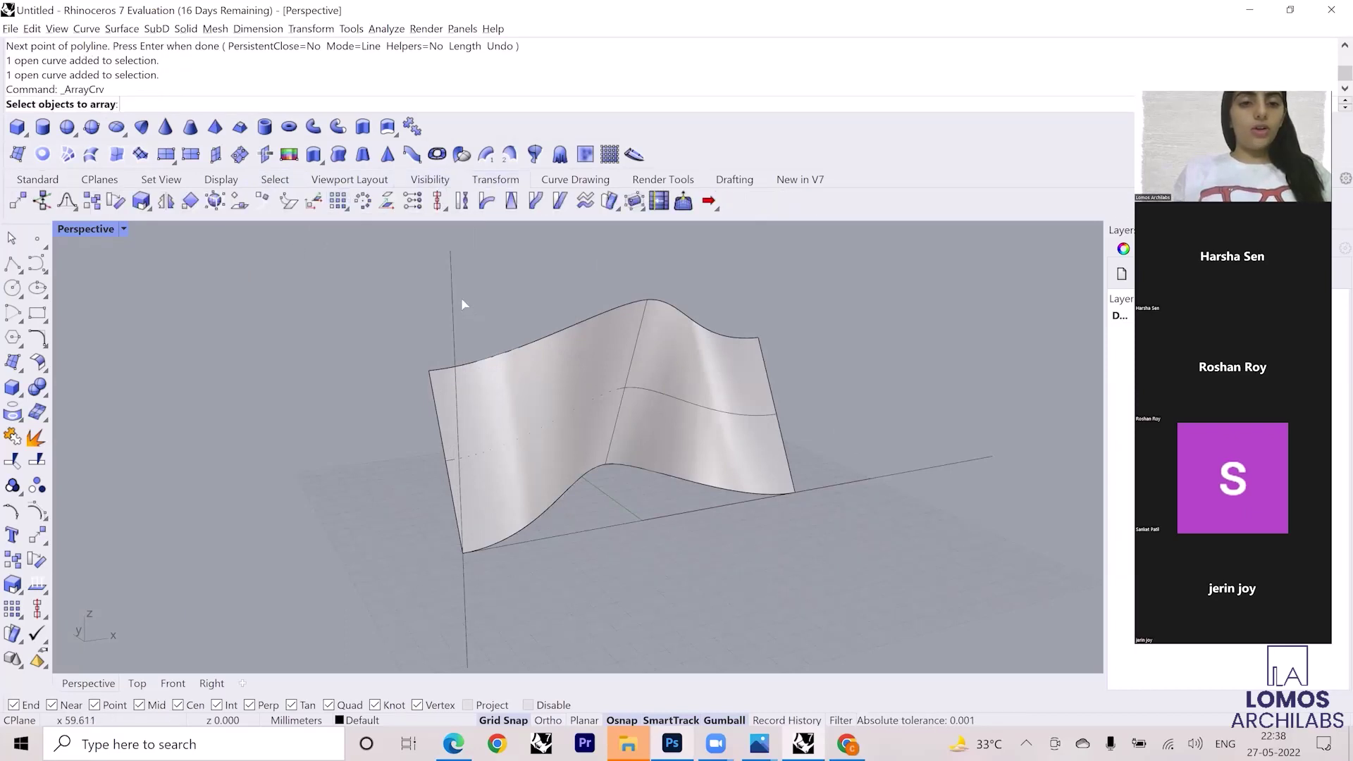
{"action": "left_click", "coordinate": [454, 294]}
{"action": "key", "text": "Return"}
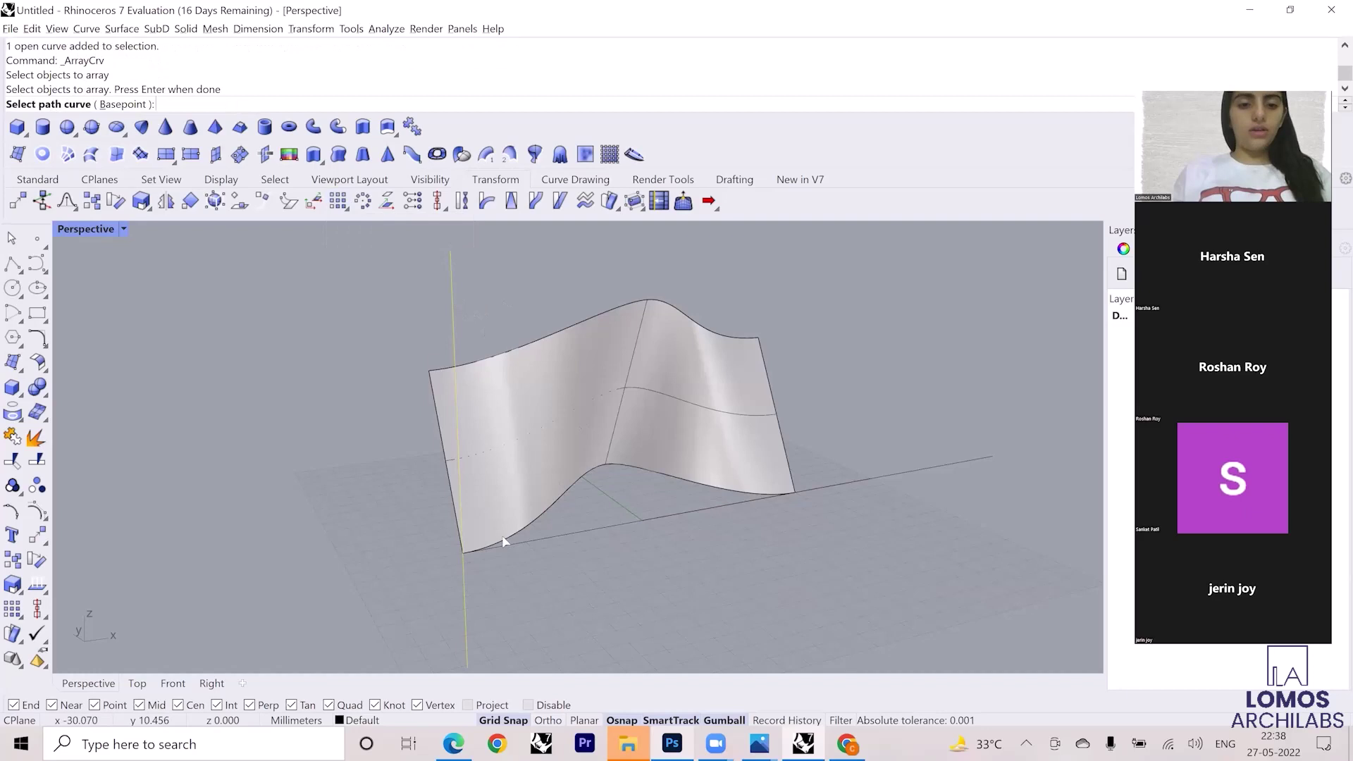
{"action": "left_click", "coordinate": [502, 548]}
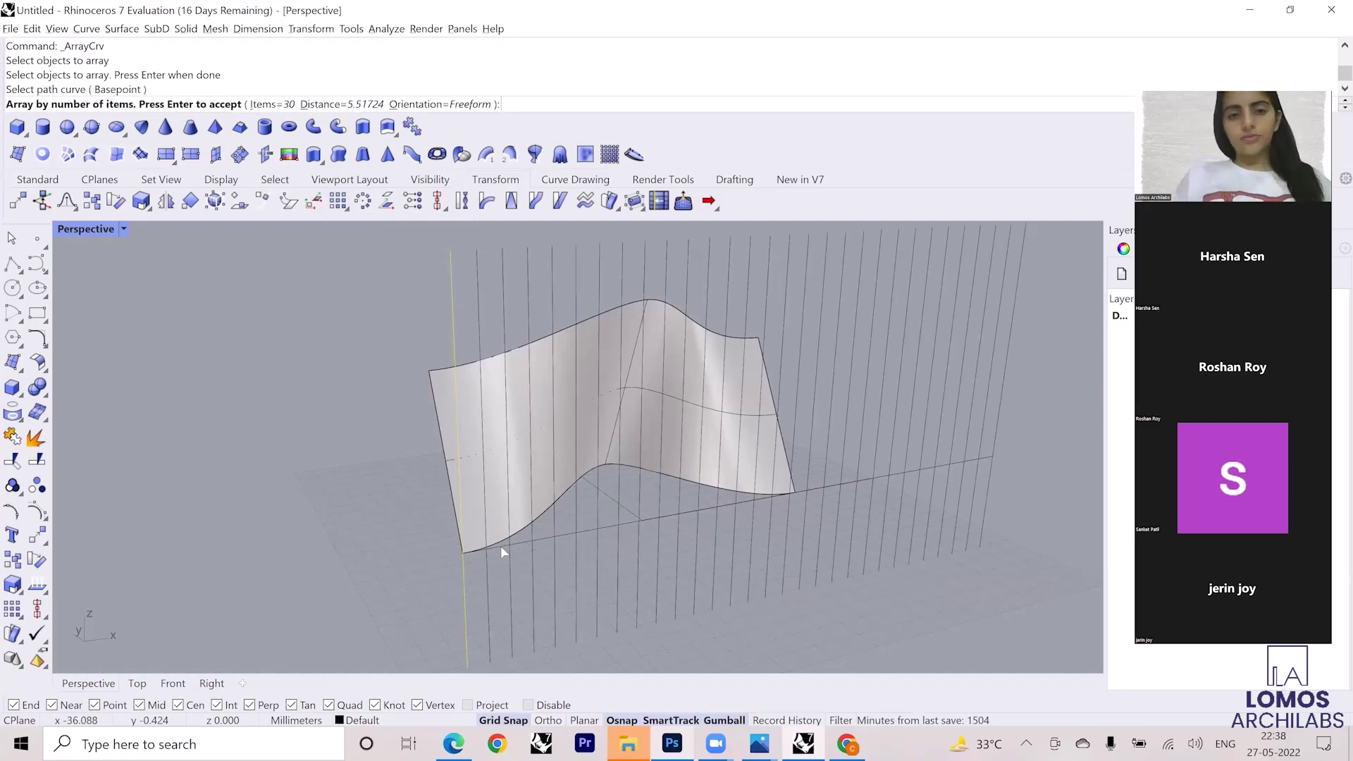
Set the curve array to 50 items and accept it.
{"action": "left_click", "coordinate": [282, 104]}
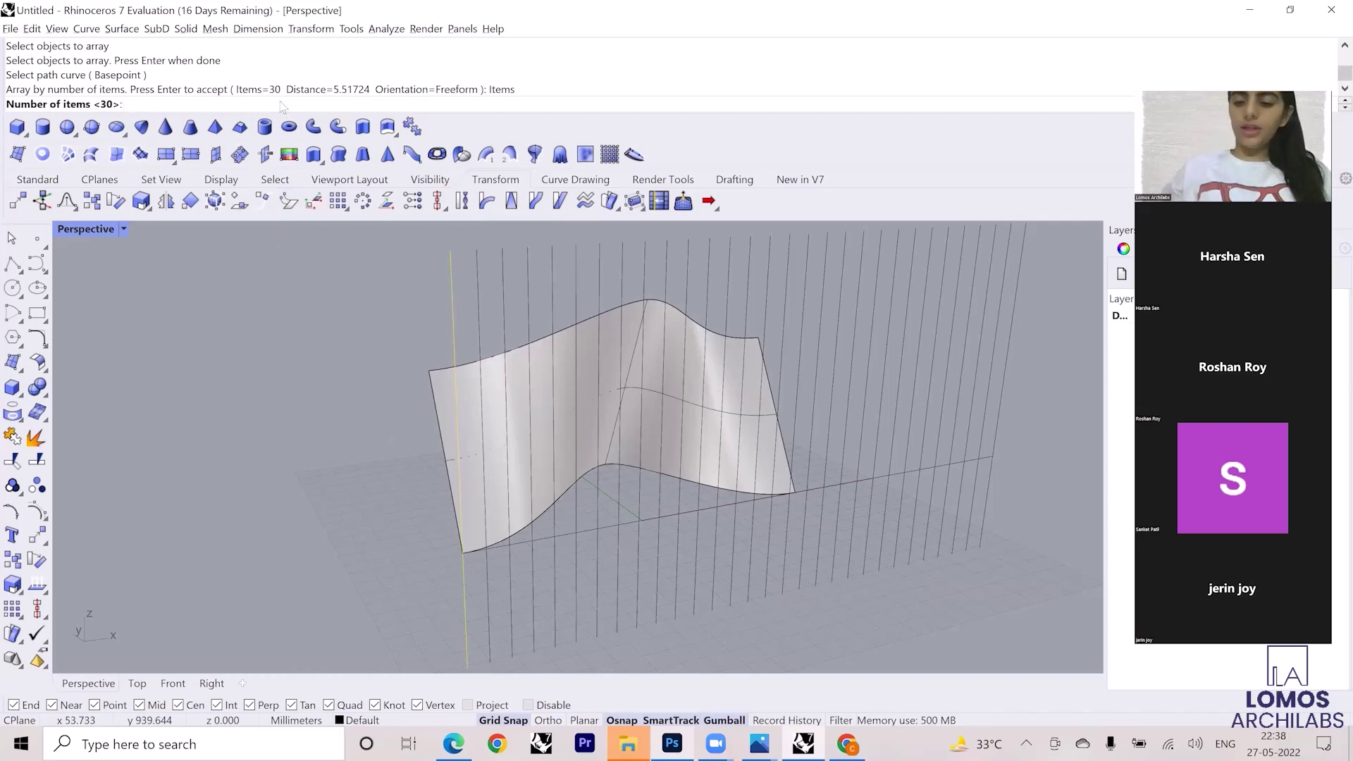
{"action": "key", "text": "Return"}
{"action": "key", "text": "Return"}
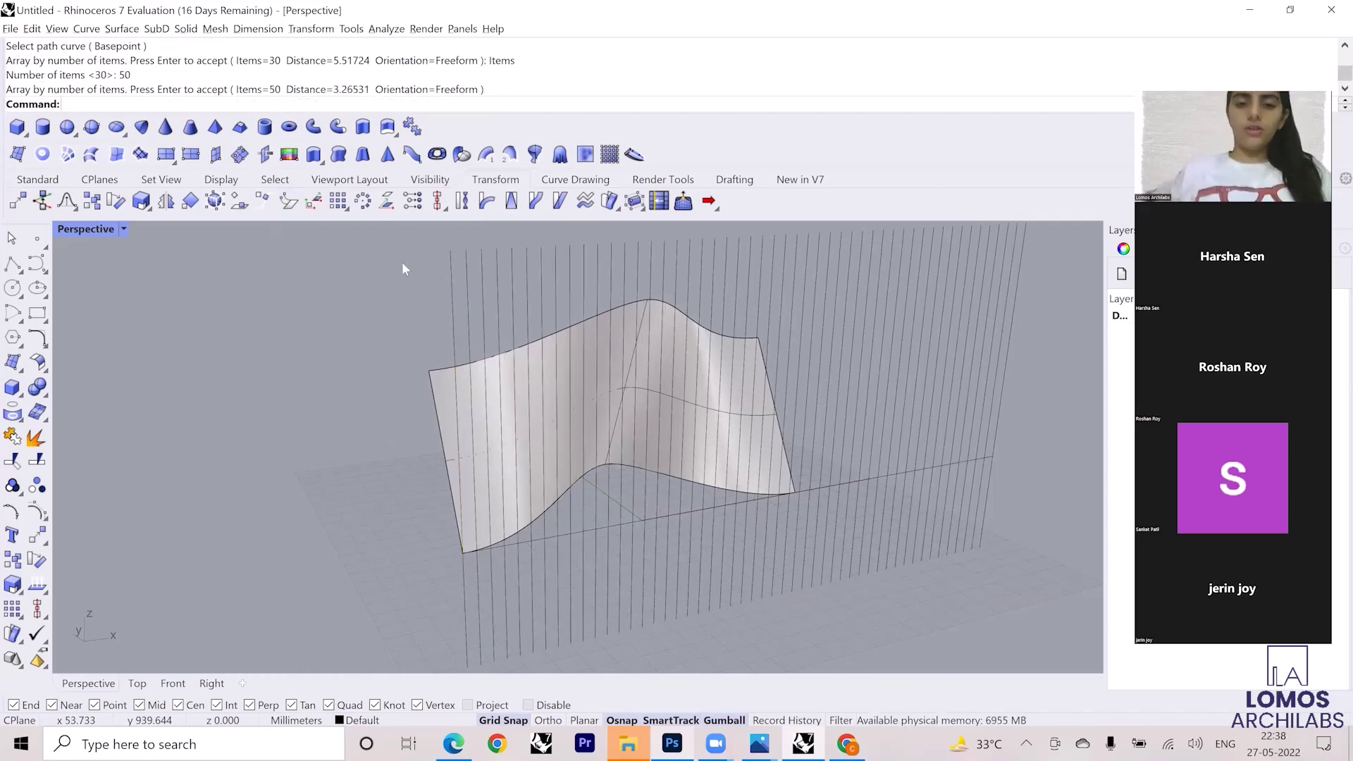
Move the twisted surface along the Y direction, away from the plane of arrayed vertical lines.
{"action": "right_click_drag", "start_coordinate": [404, 268], "coordinate": [504, 386]}
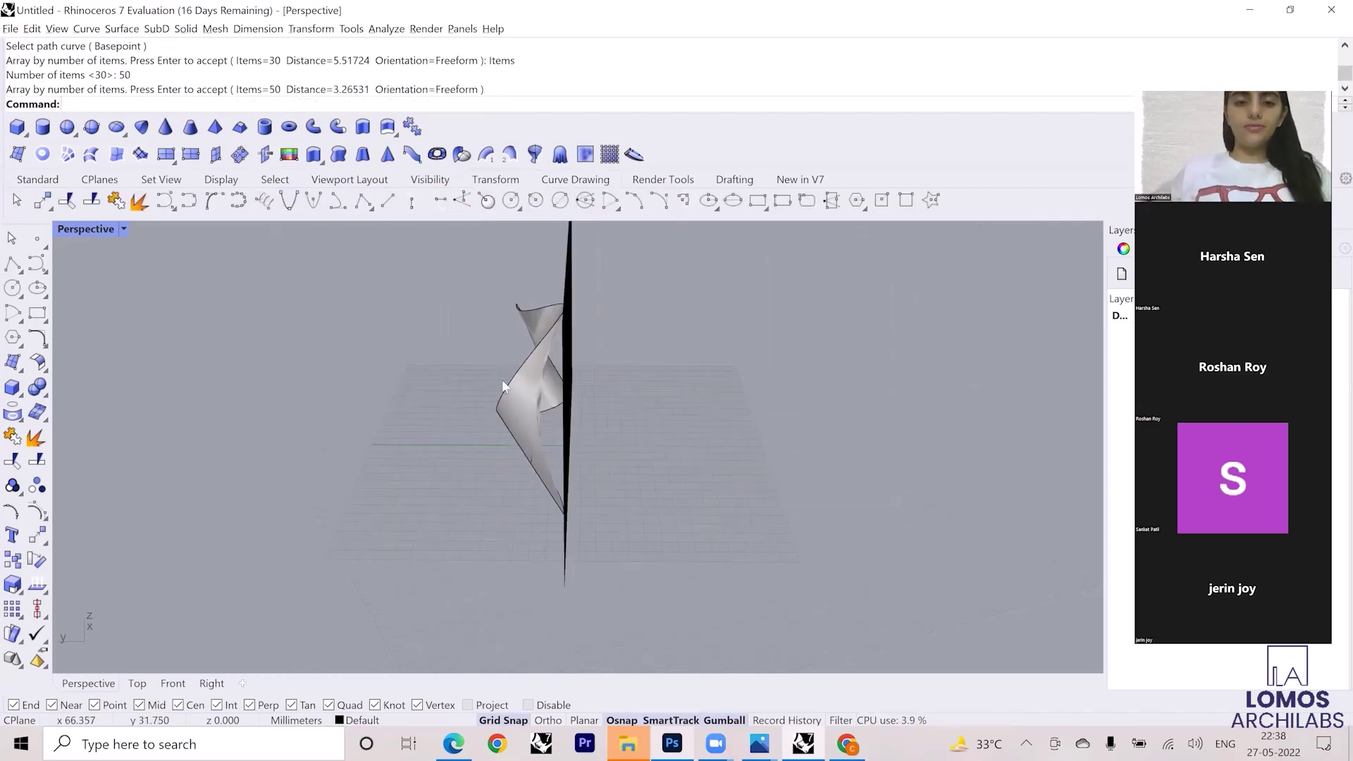
{"action": "left_click", "coordinate": [505, 386]}
{"action": "left_click_drag", "start_coordinate": [510, 376], "coordinate": [398, 378]}
{"action": "left_click", "coordinate": [454, 426]}
{"action": "right_click_drag", "start_coordinate": [454, 425], "coordinate": [523, 431]}
Delete the two leftover wavy loft curves behind the arrayed vertical lines.
{"action": "left_click", "coordinate": [524, 444]}
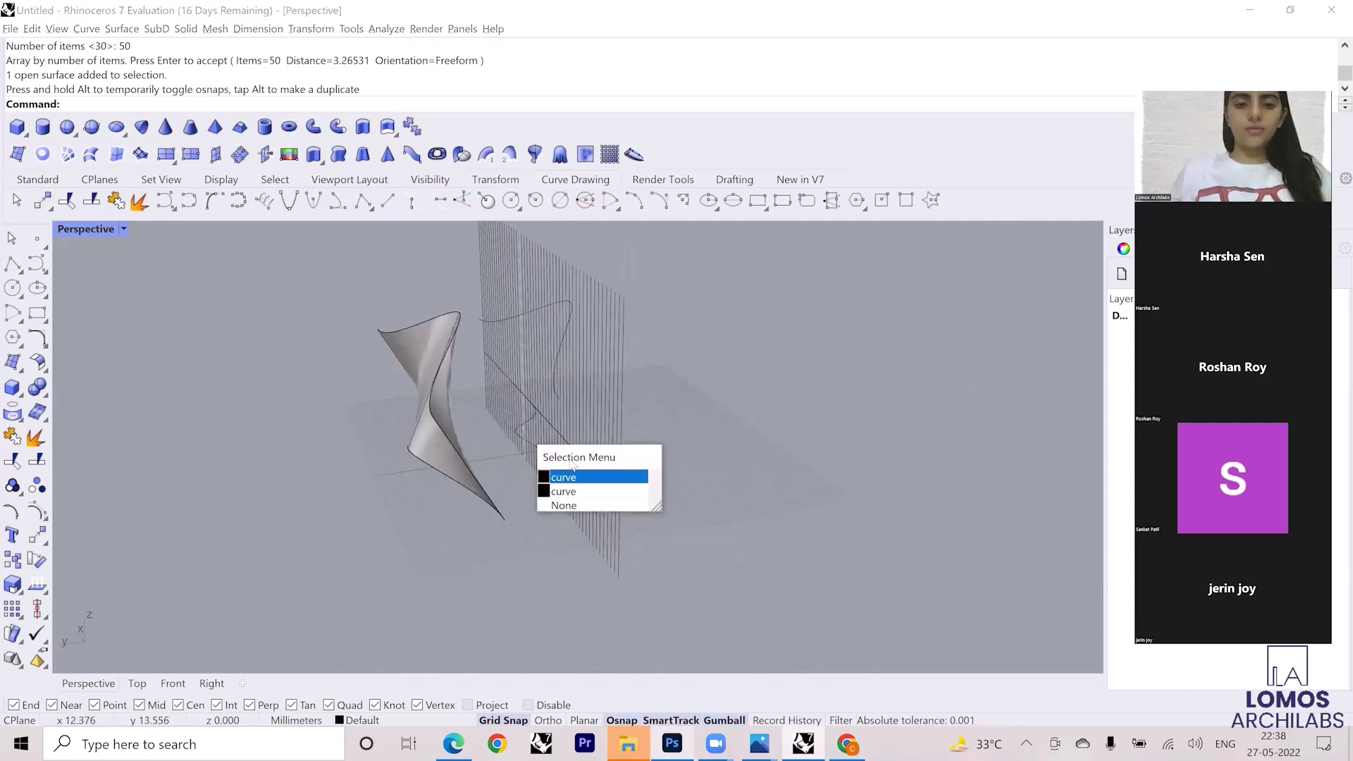
{"action": "scroll", "coordinate": [538, 460], "scroll_direction": "up", "scroll_amount": 5}
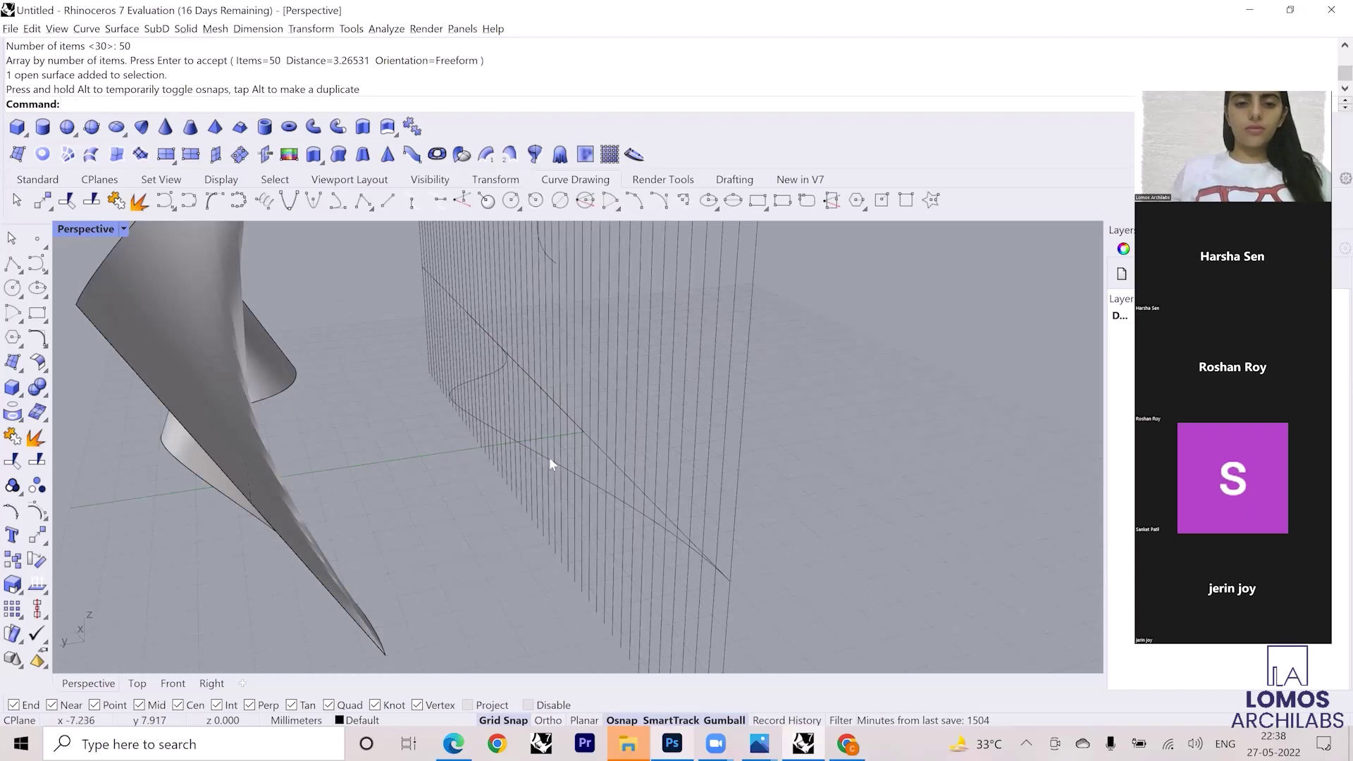
{"action": "left_click", "coordinate": [550, 463]}
{"action": "left_click", "coordinate": [592, 495]}
{"action": "key", "text": "Delete"}
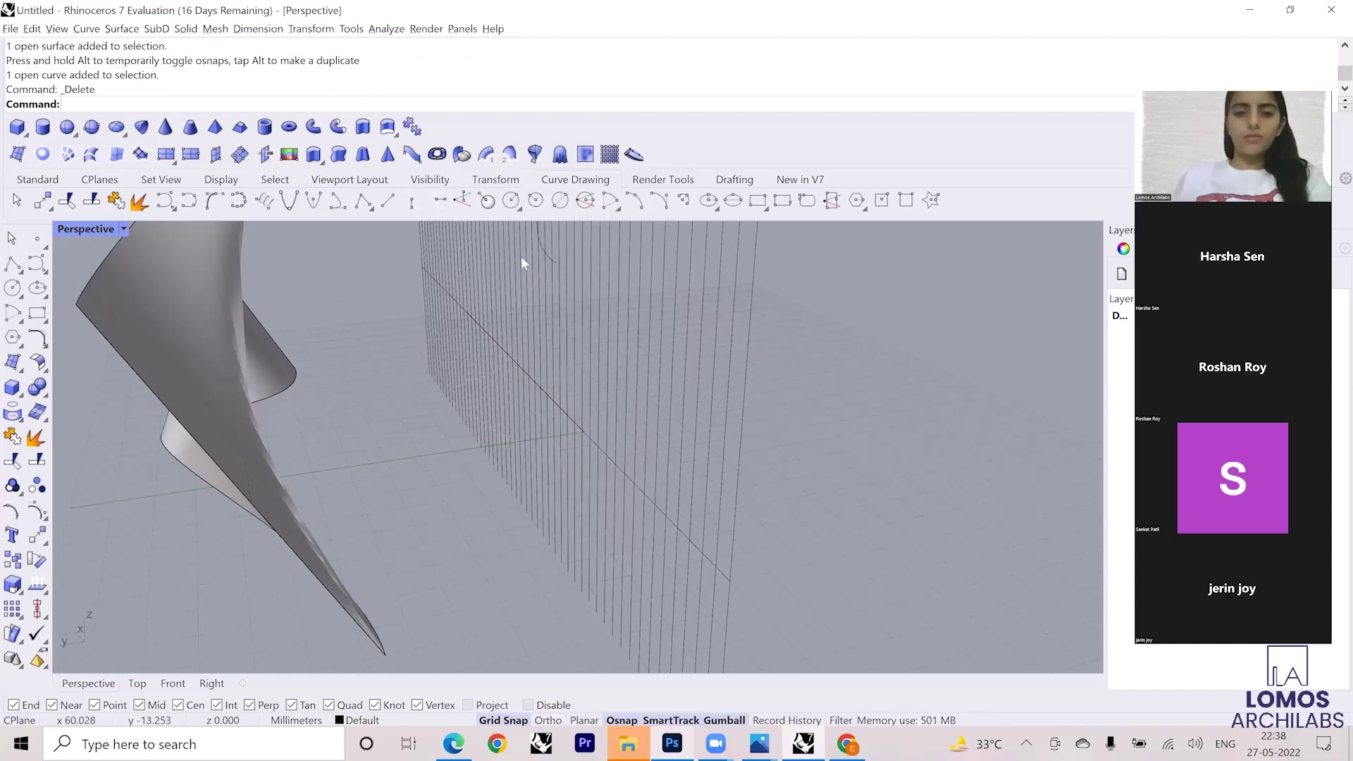
{"action": "scroll", "coordinate": [556, 260], "scroll_direction": "up", "scroll_amount": 3}
{"action": "left_click", "coordinate": [571, 285]}
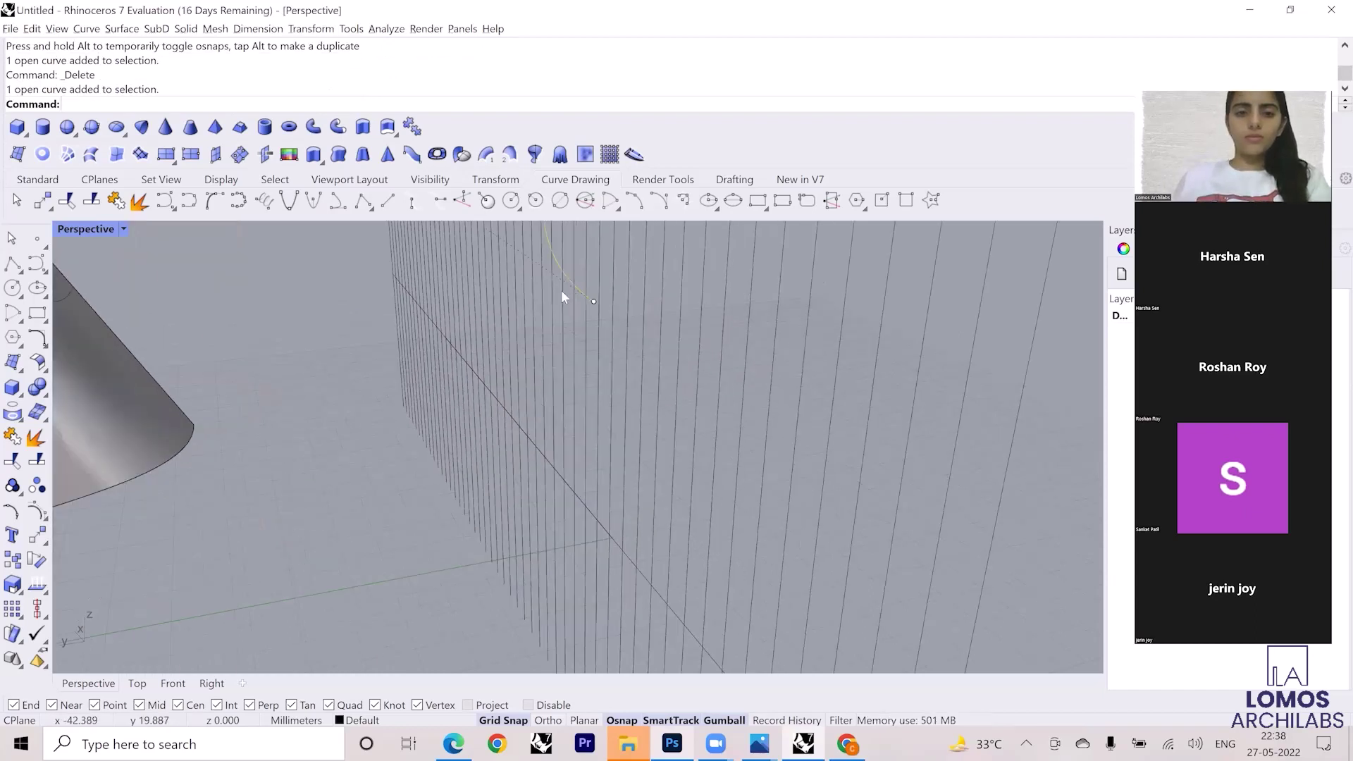
{"action": "key", "text": "Delete"}
Start the Project command with all the arrayed vertical lines as the curves to project.
{"action": "scroll", "coordinate": [473, 269], "scroll_direction": "down", "scroll_amount": 6}
{"action": "scroll", "coordinate": [518, 319], "scroll_direction": "down", "scroll_amount": 5}
{"action": "right_click_drag", "start_coordinate": [518, 319], "coordinate": [481, 277]}
{"action": "scroll", "coordinate": [502, 260], "scroll_direction": "up", "scroll_amount": 8}
{"action": "type", "text": "P"}
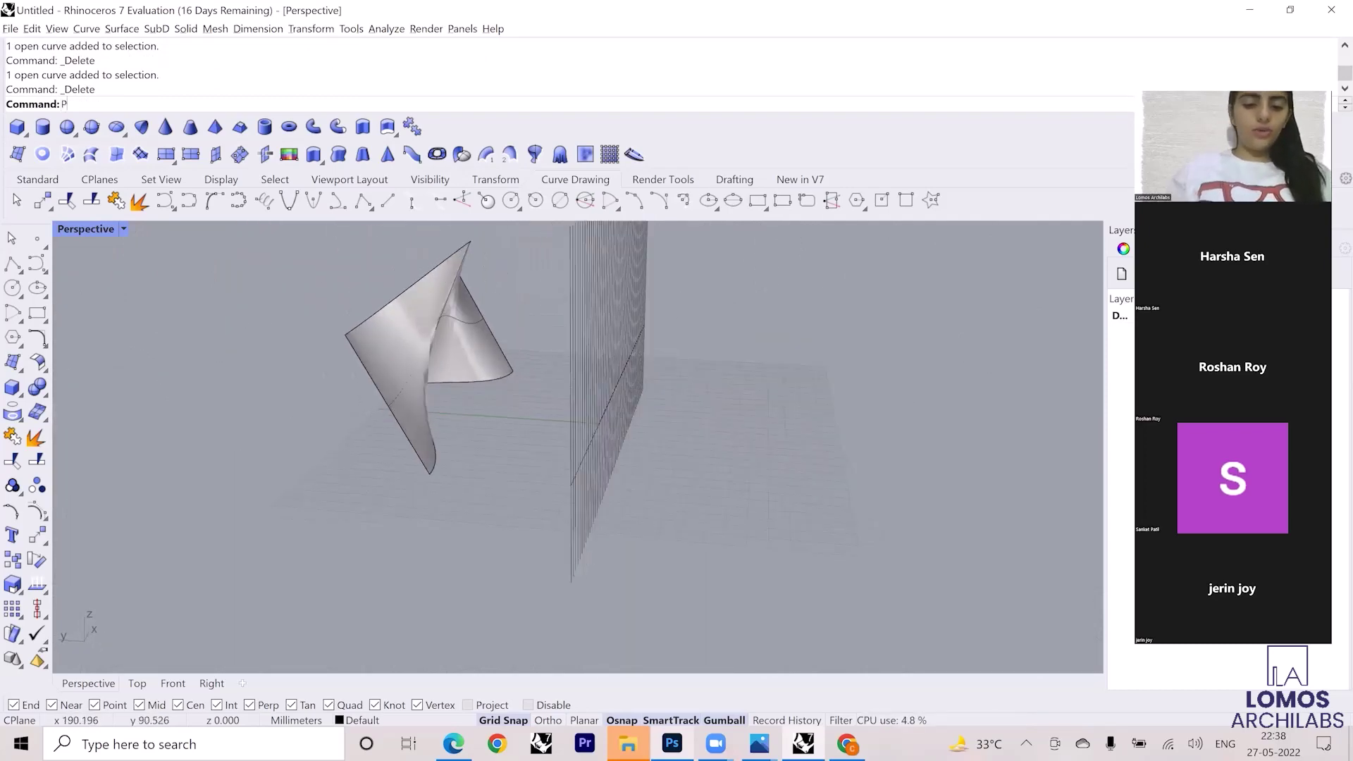
{"action": "type", "text": "roject"}
{"action": "key", "text": "Return"}
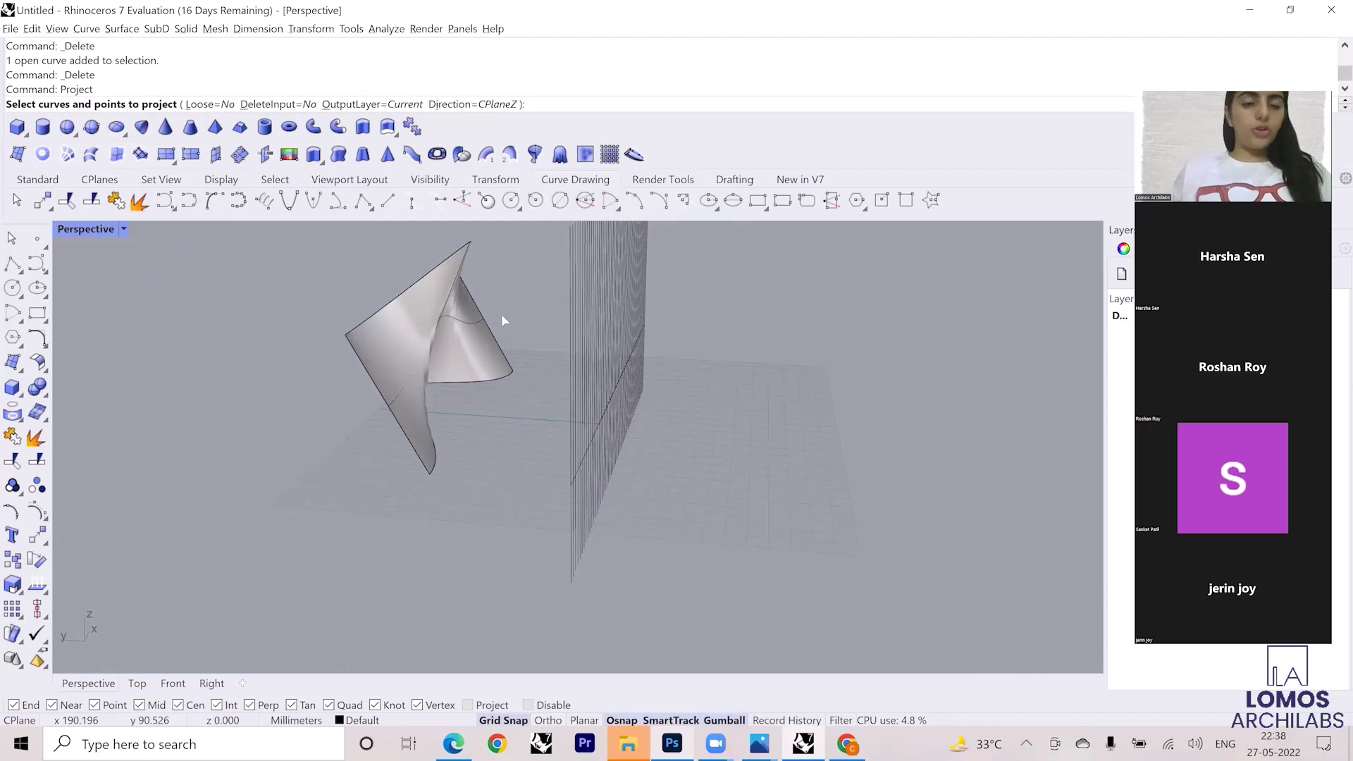
{"action": "scroll", "coordinate": [557, 330], "scroll_direction": "down", "scroll_amount": 2}
{"action": "left_click_drag", "start_coordinate": [643, 312], "coordinate": [533, 266]}
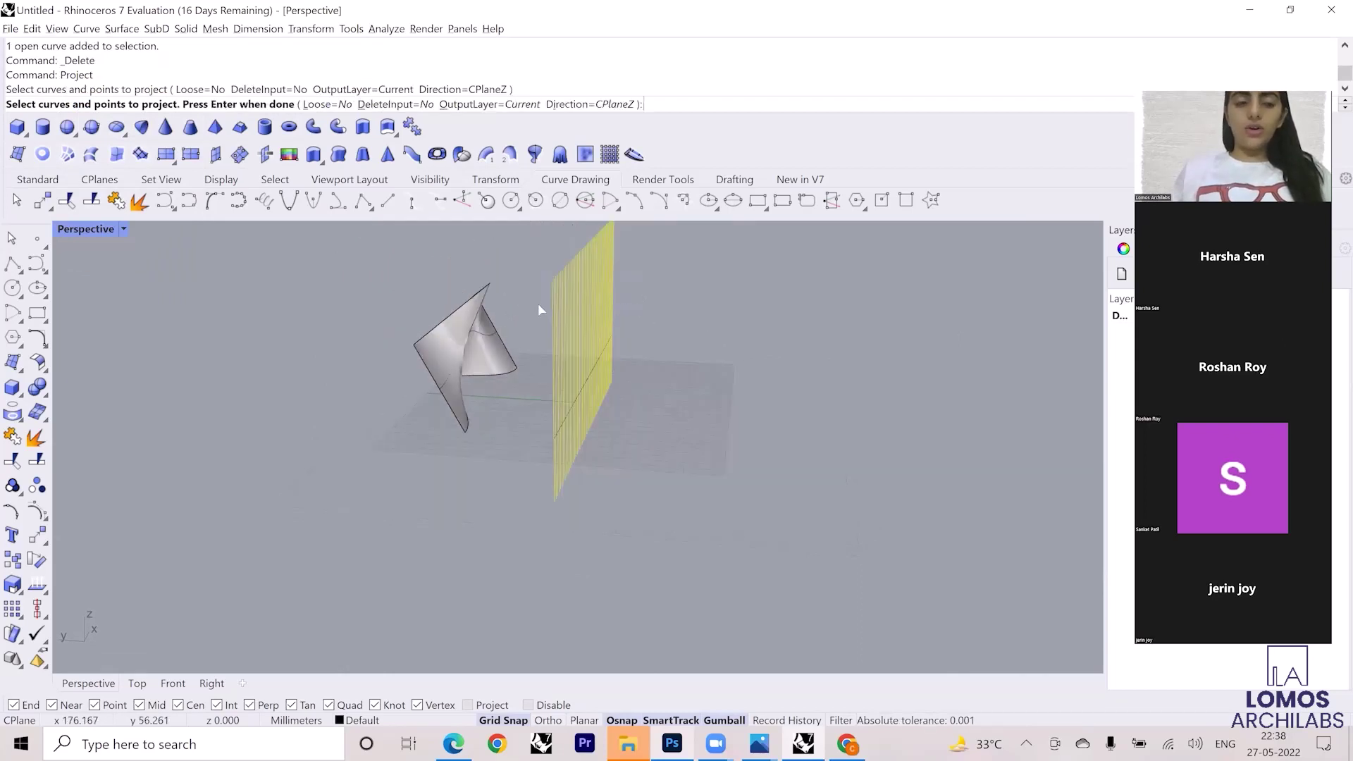
{"action": "key", "text": "Return"}
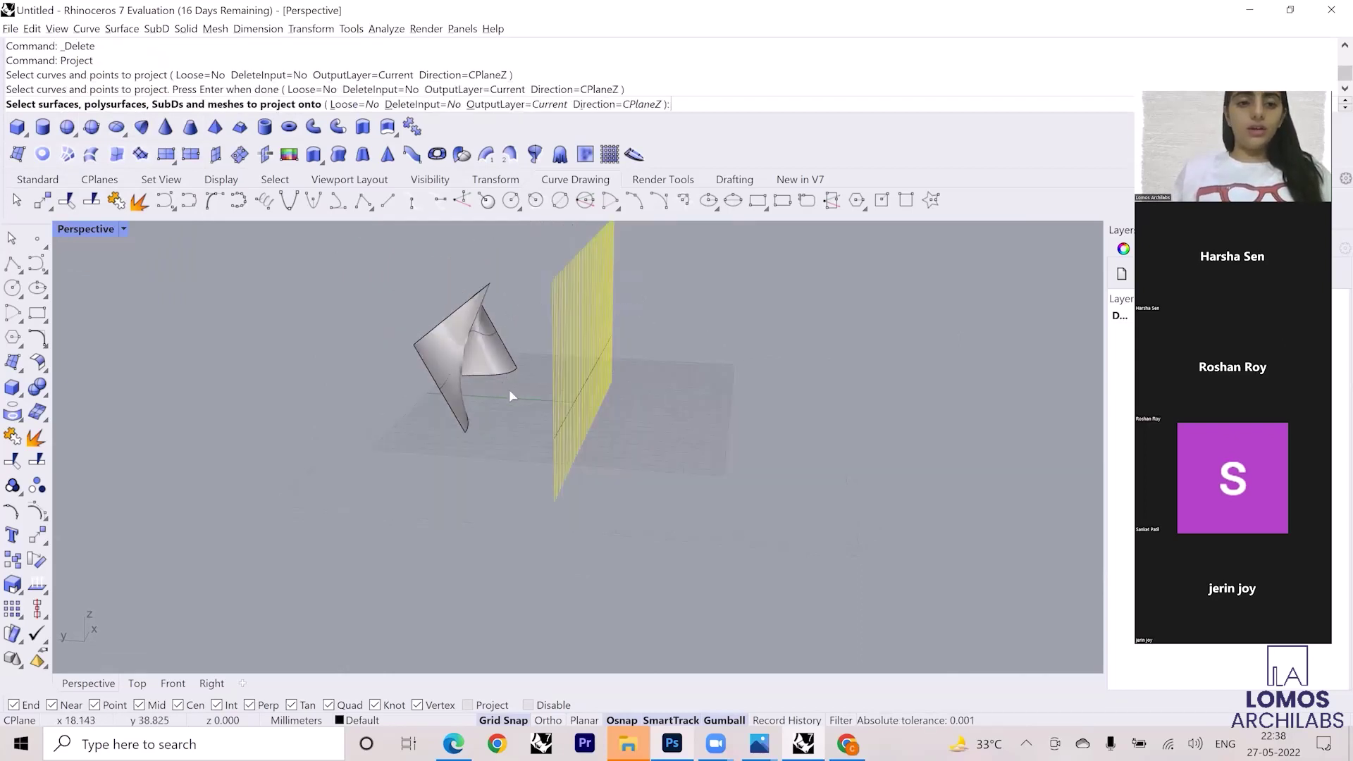
Project the lines onto the twisted surface in a custom direction from the array's lower end to the surface's lower corner.
{"action": "left_click", "coordinate": [618, 105]}
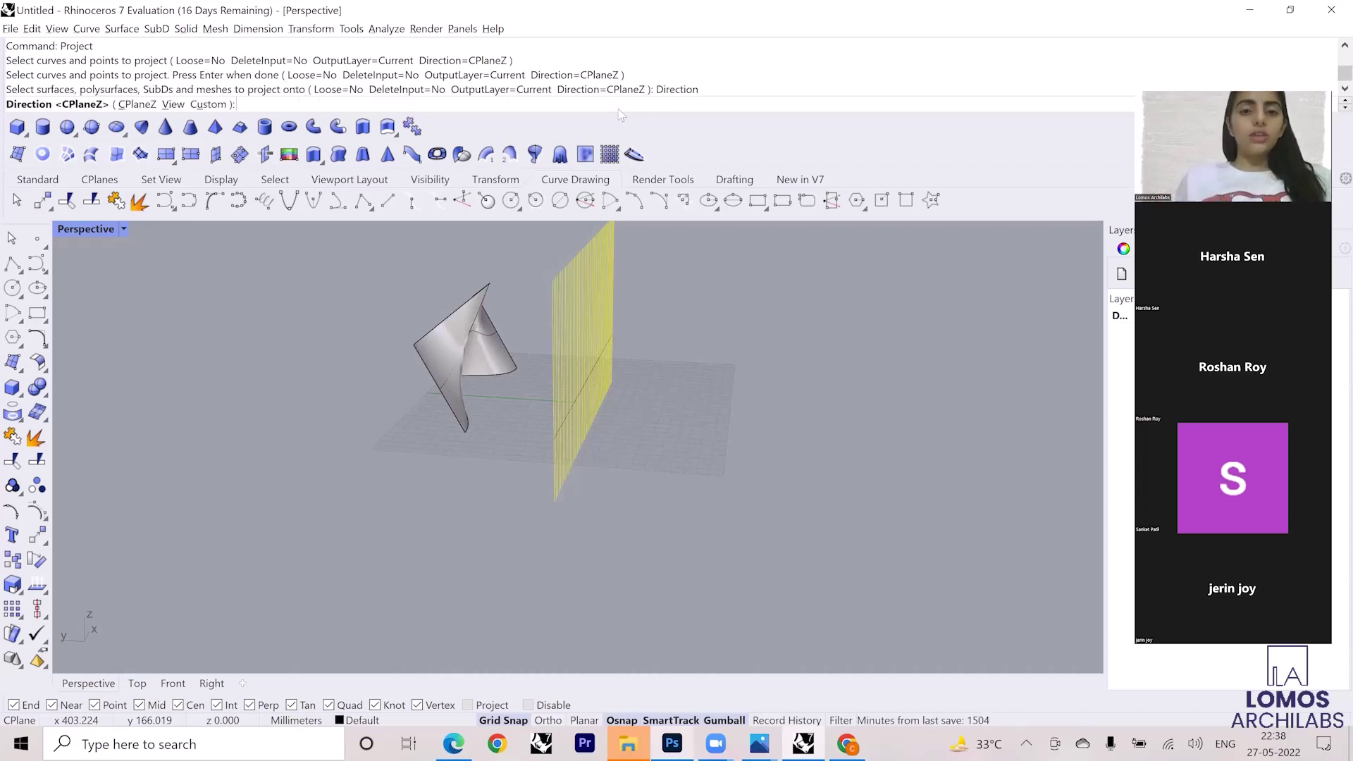
{"action": "left_click", "coordinate": [208, 105]}
{"action": "right_click_drag", "start_coordinate": [296, 261], "coordinate": [331, 252]}
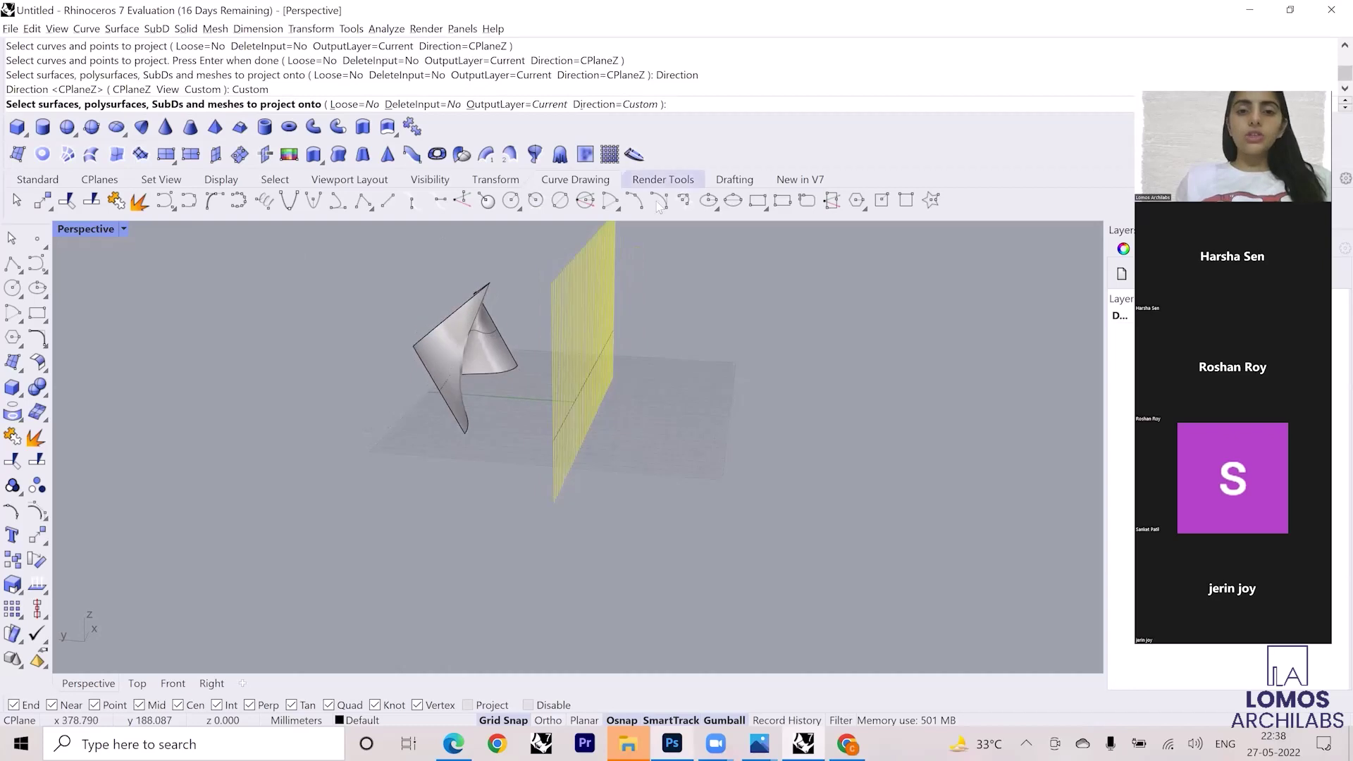
{"action": "right_click_drag", "start_coordinate": [526, 236], "coordinate": [552, 520]}
{"action": "left_click", "coordinate": [451, 358]}
{"action": "right_click", "coordinate": [451, 358]}
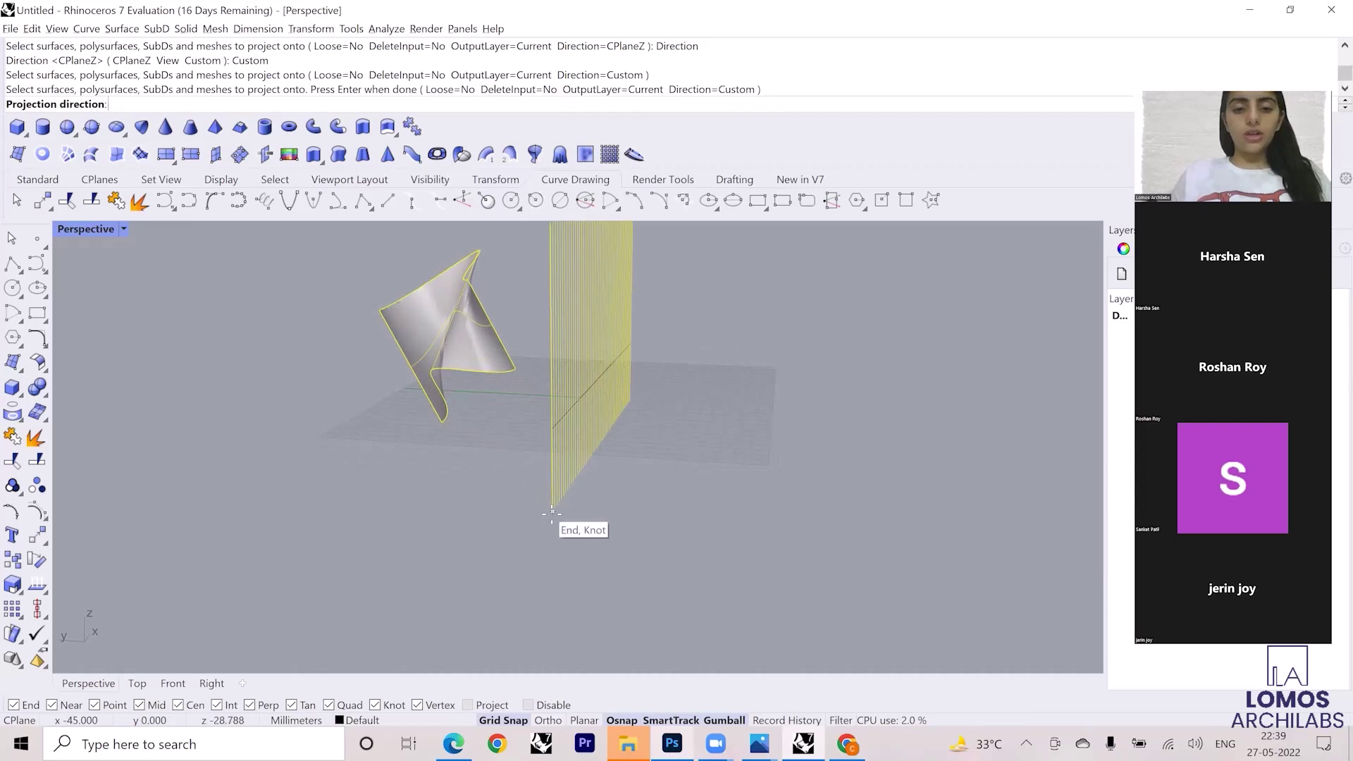
{"action": "left_click", "coordinate": [552, 512]}
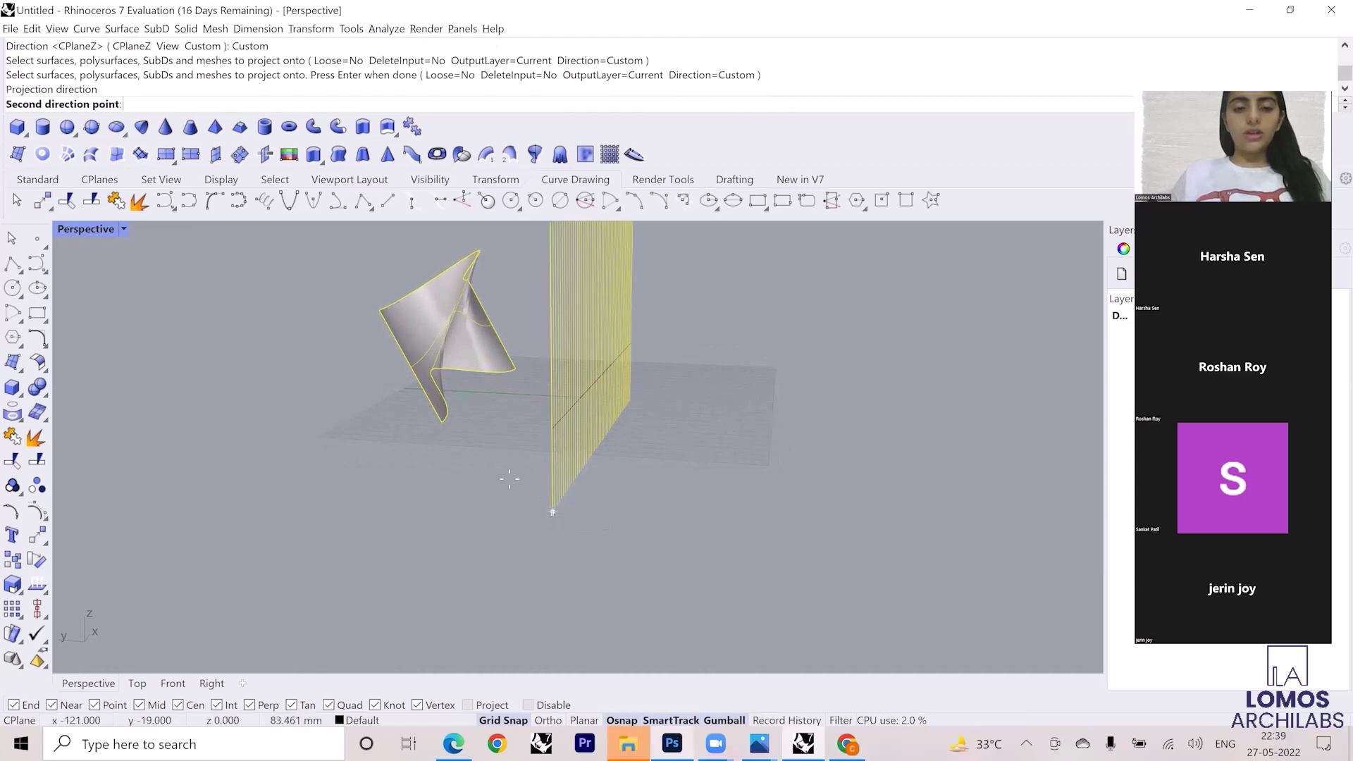
{"action": "left_click", "coordinate": [444, 425]}
{"action": "scroll", "coordinate": [491, 492], "scroll_direction": "down", "scroll_amount": 3}
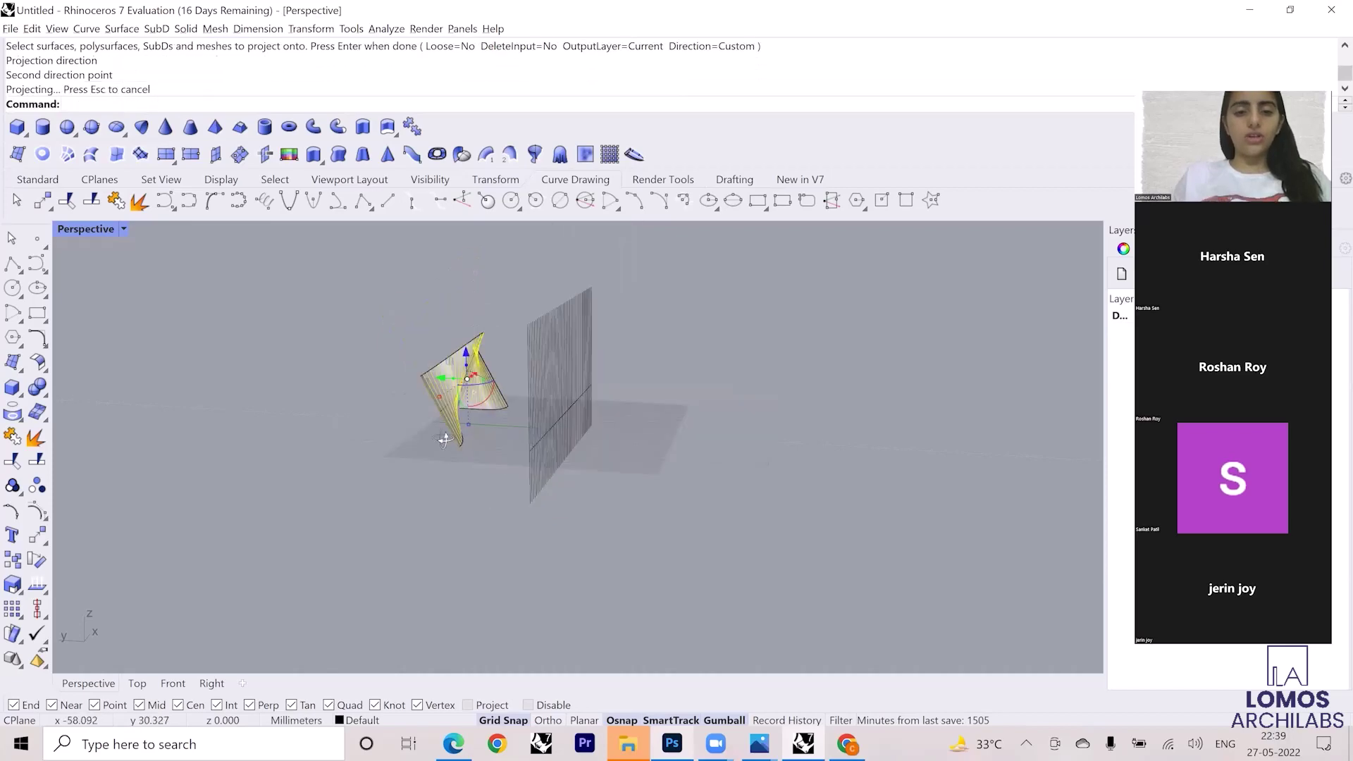
Hide the twisted surface, leaving the projected lines in place.
{"action": "right_click_drag", "start_coordinate": [488, 488], "coordinate": [447, 456]}
{"action": "key", "text": "Escape"}
{"action": "scroll", "coordinate": [469, 380], "scroll_direction": "up", "scroll_amount": 4}
{"action": "right_click_drag", "start_coordinate": [467, 382], "coordinate": [463, 404]}
{"action": "scroll", "coordinate": [479, 406], "scroll_direction": "up", "scroll_amount": 5}
{"action": "left_click", "coordinate": [494, 416]}
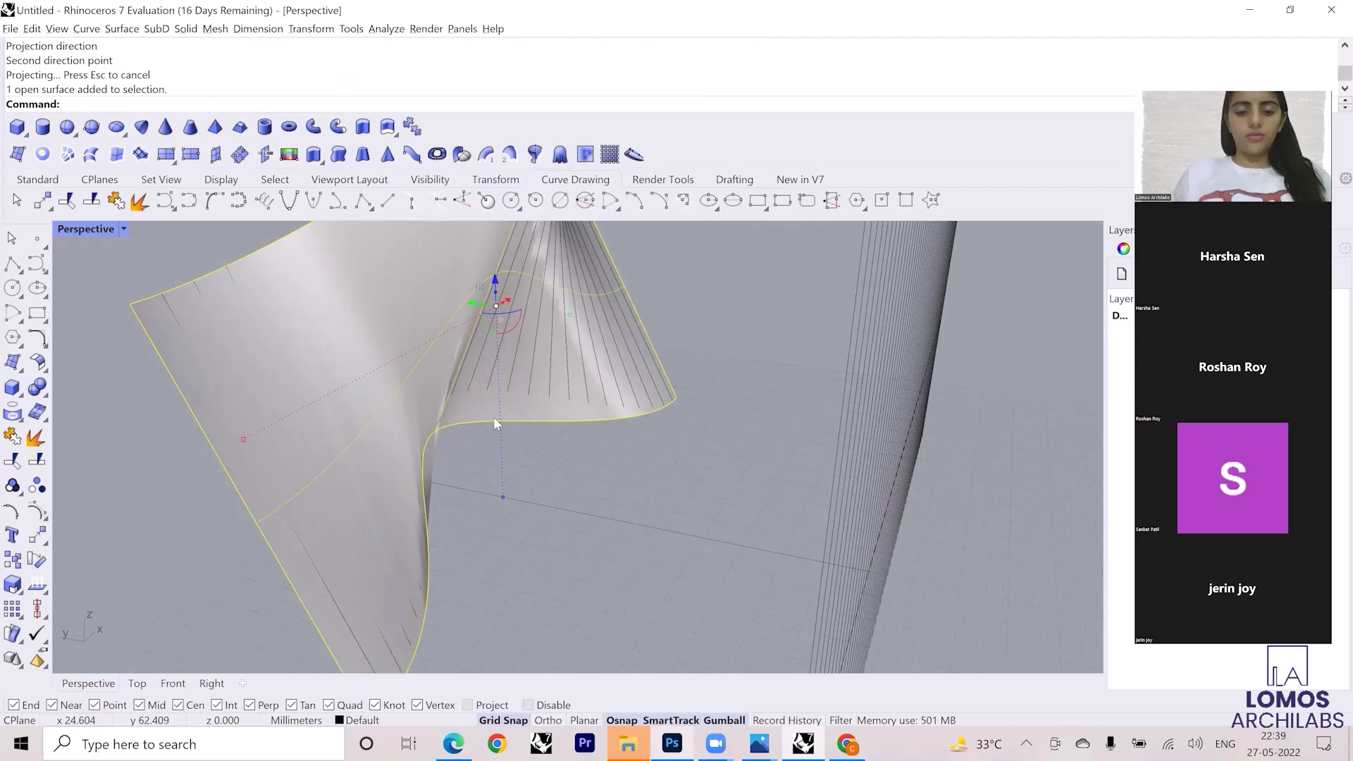
{"action": "type", "text": "Hide"}
{"action": "key", "text": "Return"}
{"action": "scroll", "coordinate": [623, 528], "scroll_direction": "down", "scroll_amount": 5}
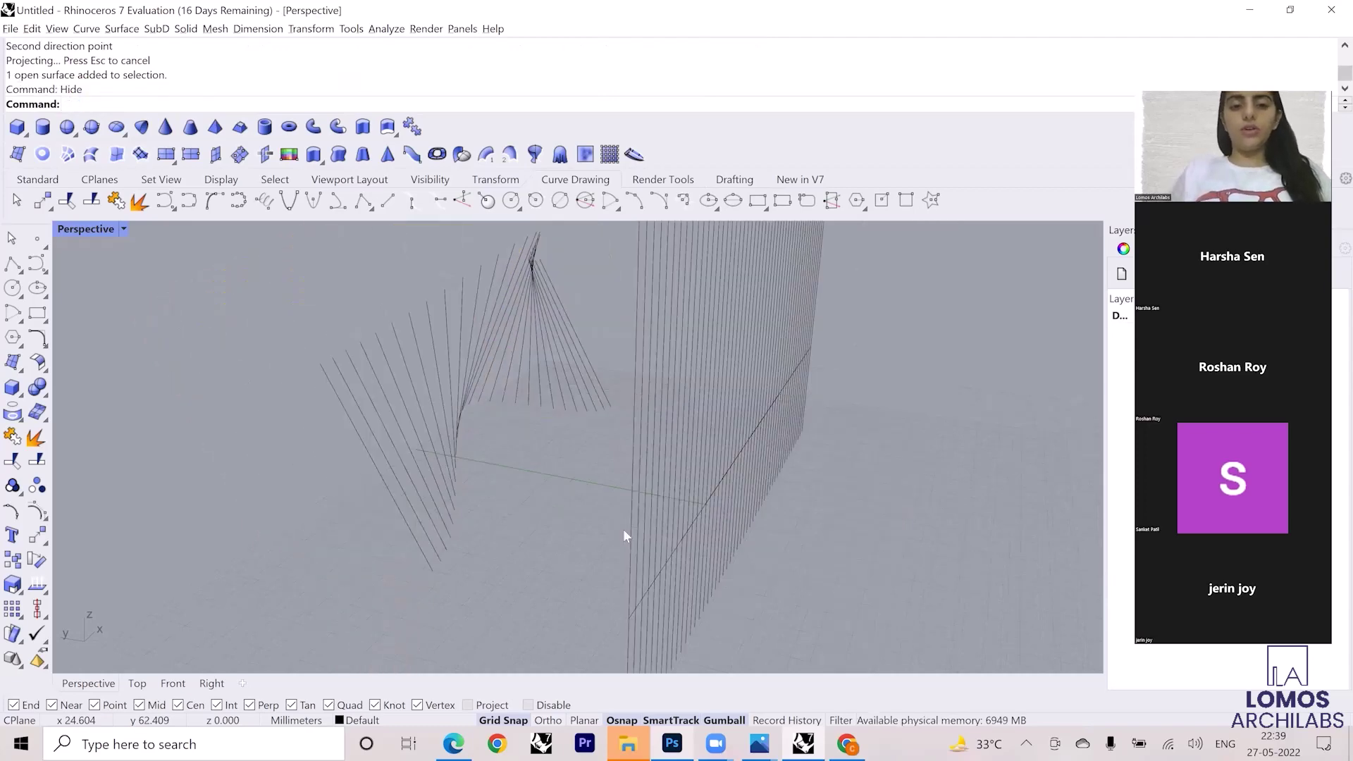
Extrude all the projected lines along the Y direction into flat vertical strips.
{"action": "right_click_drag", "start_coordinate": [622, 528], "coordinate": [591, 457]}
{"action": "left_click_drag", "start_coordinate": [778, 439], "coordinate": [472, 352]}
{"action": "right_click_drag", "start_coordinate": [472, 353], "coordinate": [523, 383]}
{"action": "scroll", "coordinate": [523, 383], "scroll_direction": "up", "scroll_amount": 3}
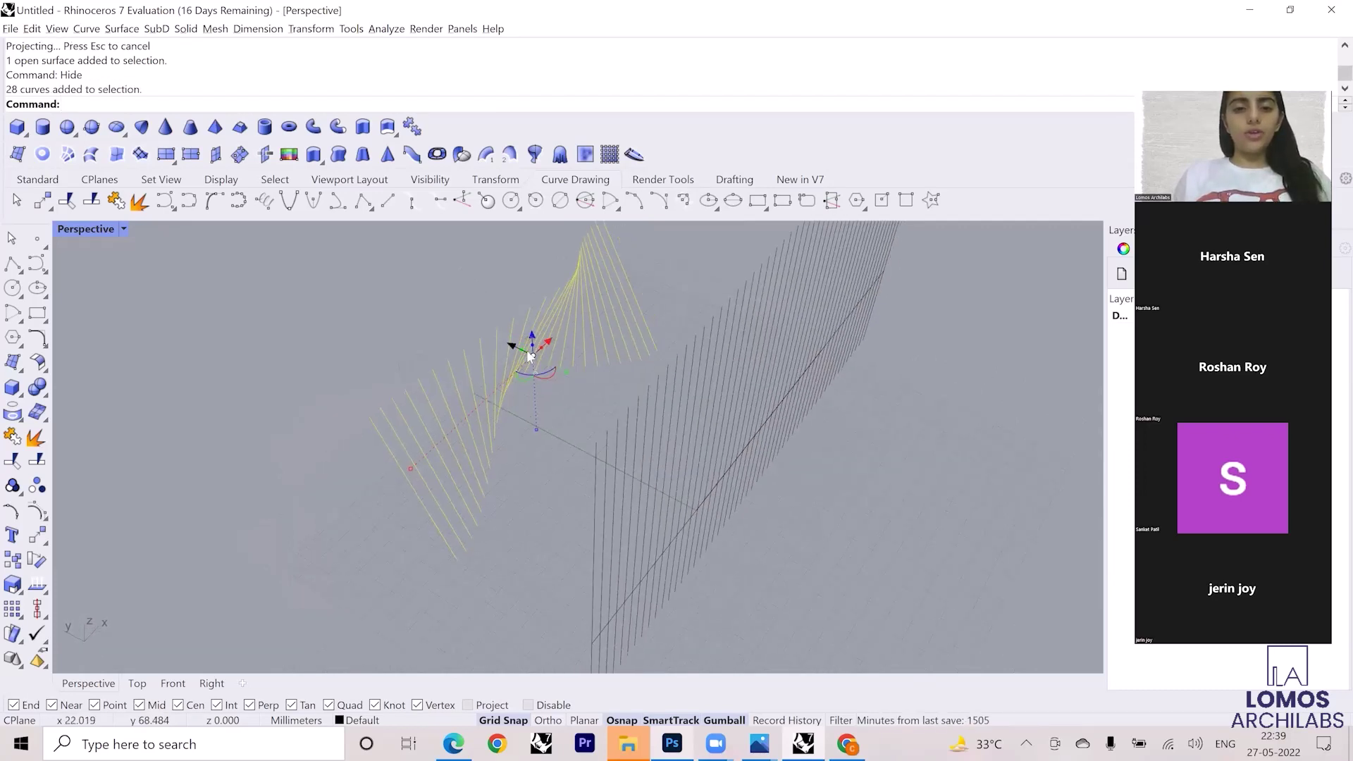
{"action": "left_click_drag", "start_coordinate": [522, 349], "coordinate": [493, 339]}
{"action": "right_click_drag", "start_coordinate": [542, 339], "coordinate": [586, 301]}
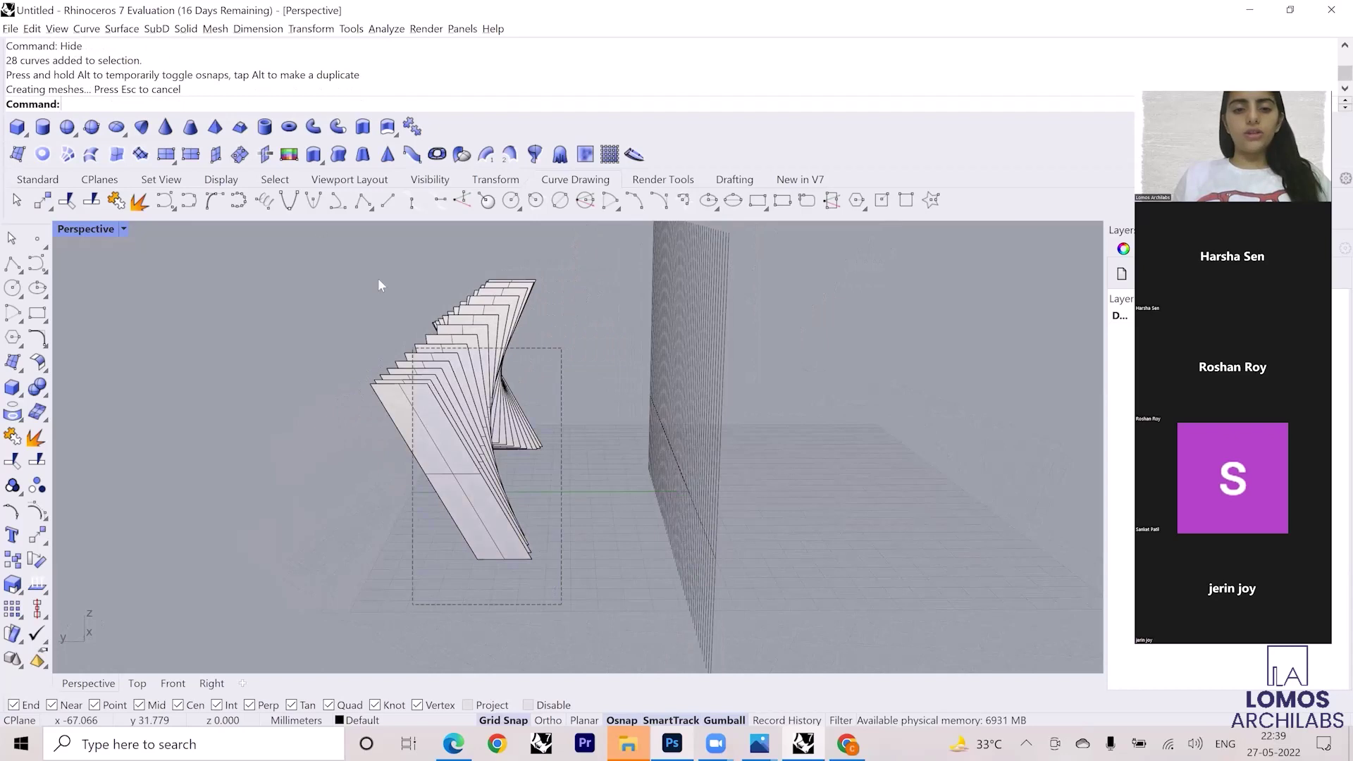
Try to offset the extruded strips with the OffsetSrf command.
{"action": "left_click_drag", "start_coordinate": [379, 285], "coordinate": [374, 279]}
{"action": "type", "text": "Offset"}
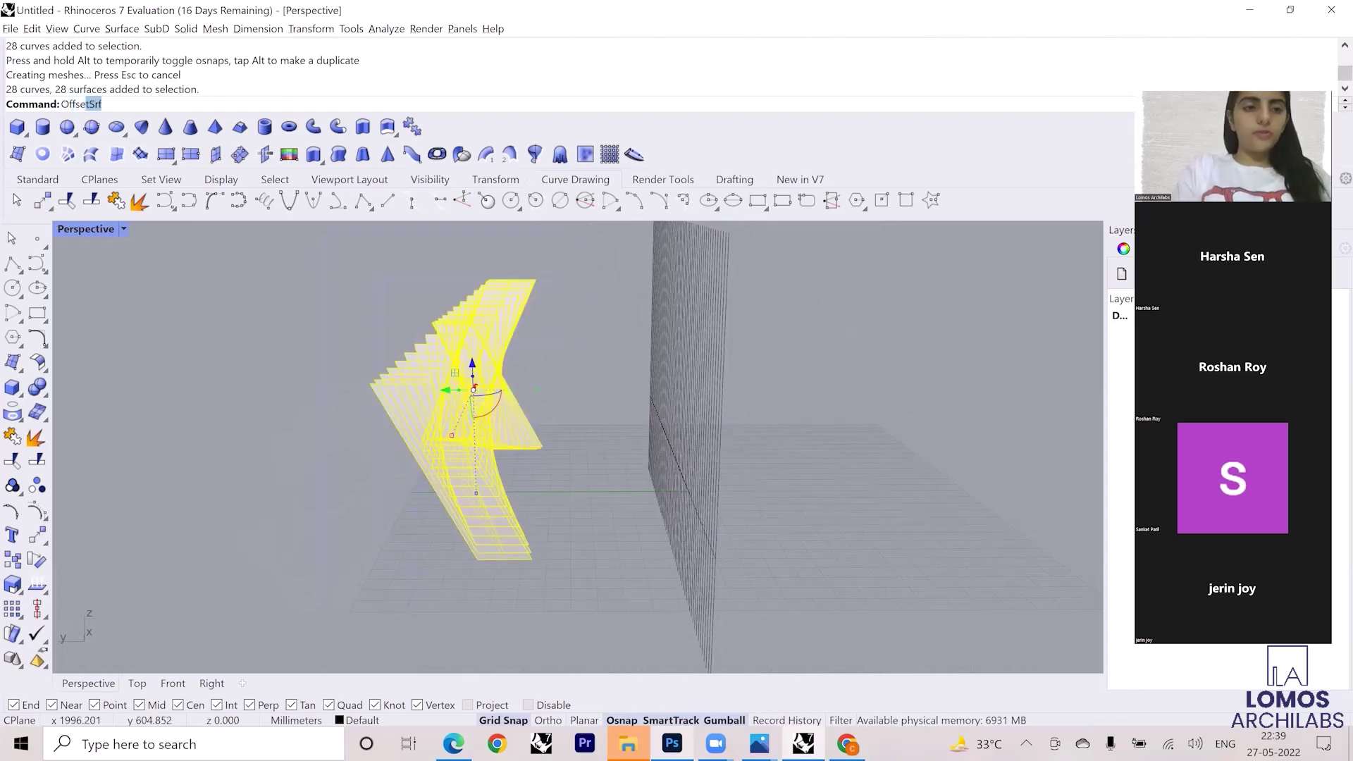
{"action": "left_click", "coordinate": [127, 194]}
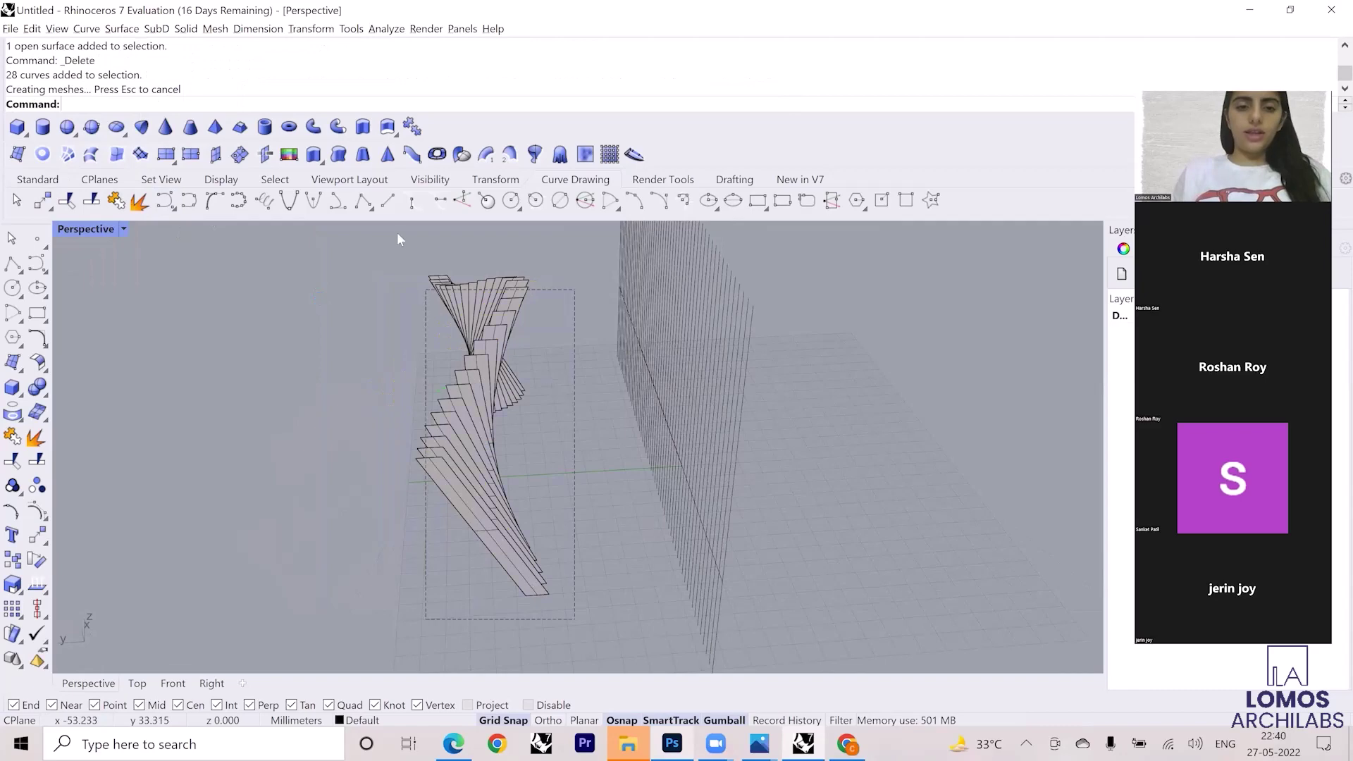
Extrude all the strips by 2 mm along the X direction to turn them into solid fins.
{"action": "left_click_drag", "start_coordinate": [398, 239], "coordinate": [398, 240]}
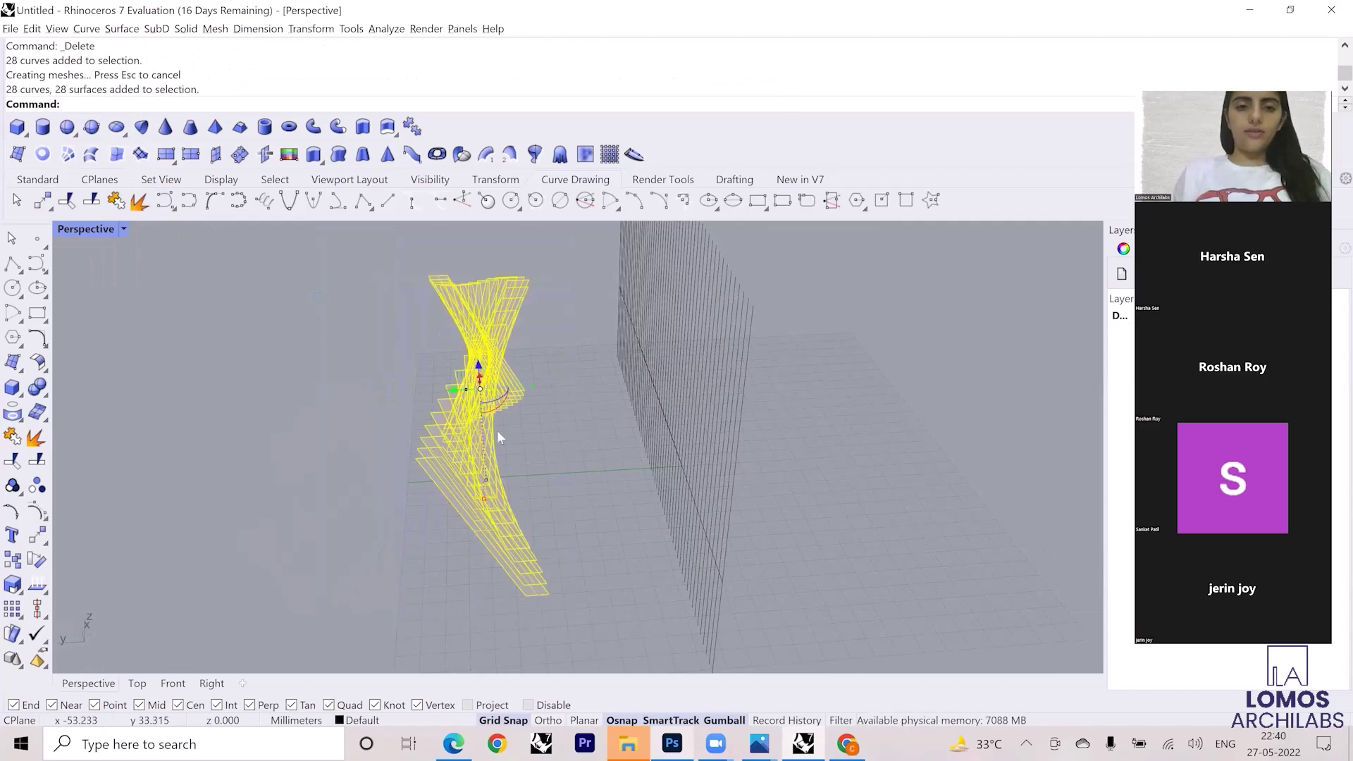
{"action": "right_click_drag", "start_coordinate": [452, 401], "coordinate": [361, 417]}
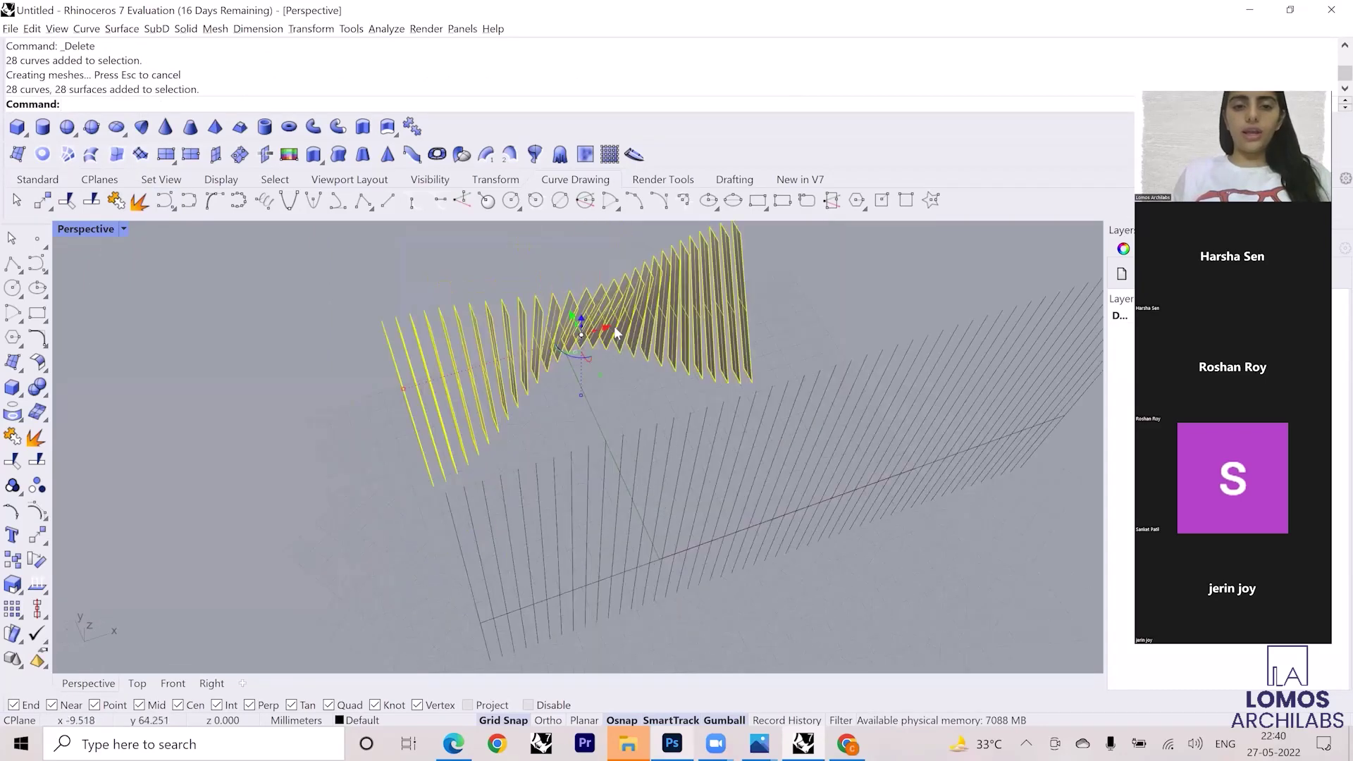
{"action": "scroll", "coordinate": [569, 347], "scroll_direction": "up", "scroll_amount": 7}
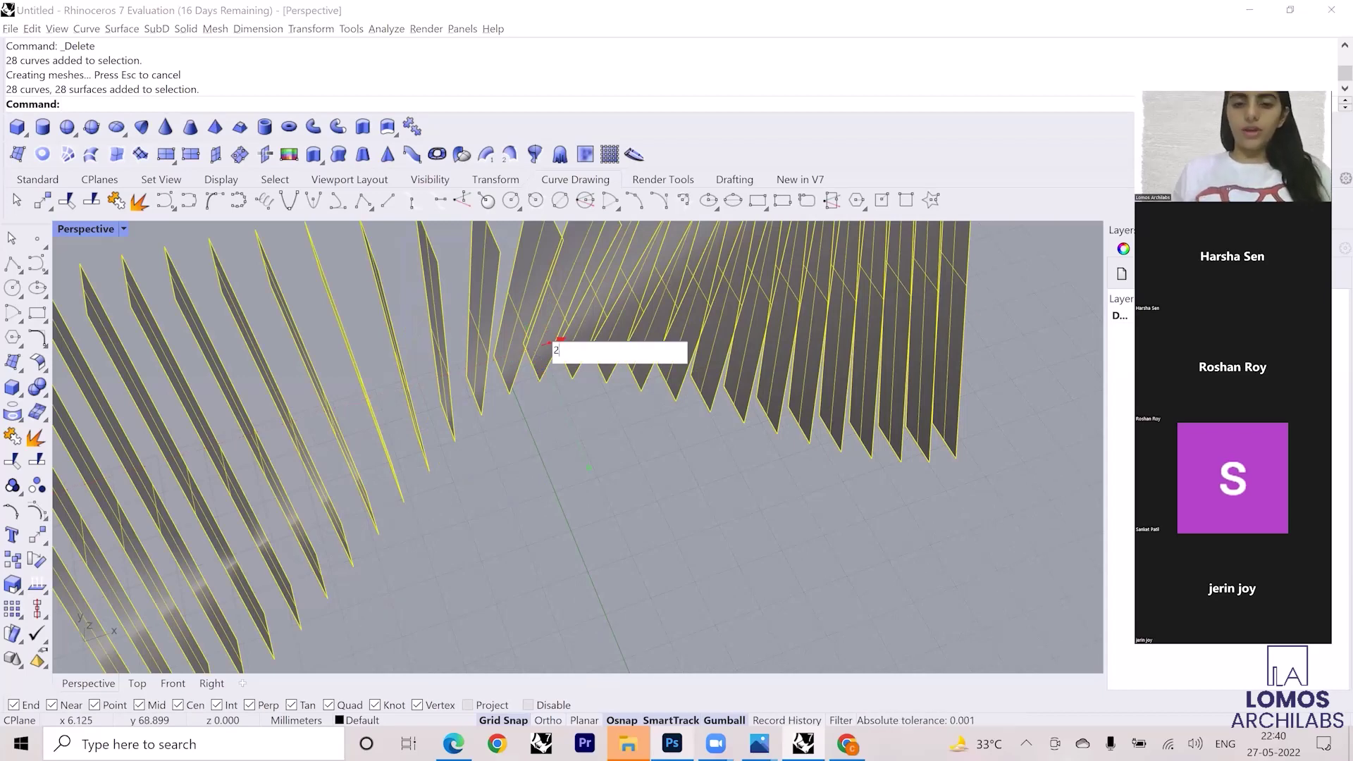
{"action": "left_click", "coordinate": [522, 451]}
{"action": "scroll", "coordinate": [523, 451], "scroll_direction": "down", "scroll_amount": 7}
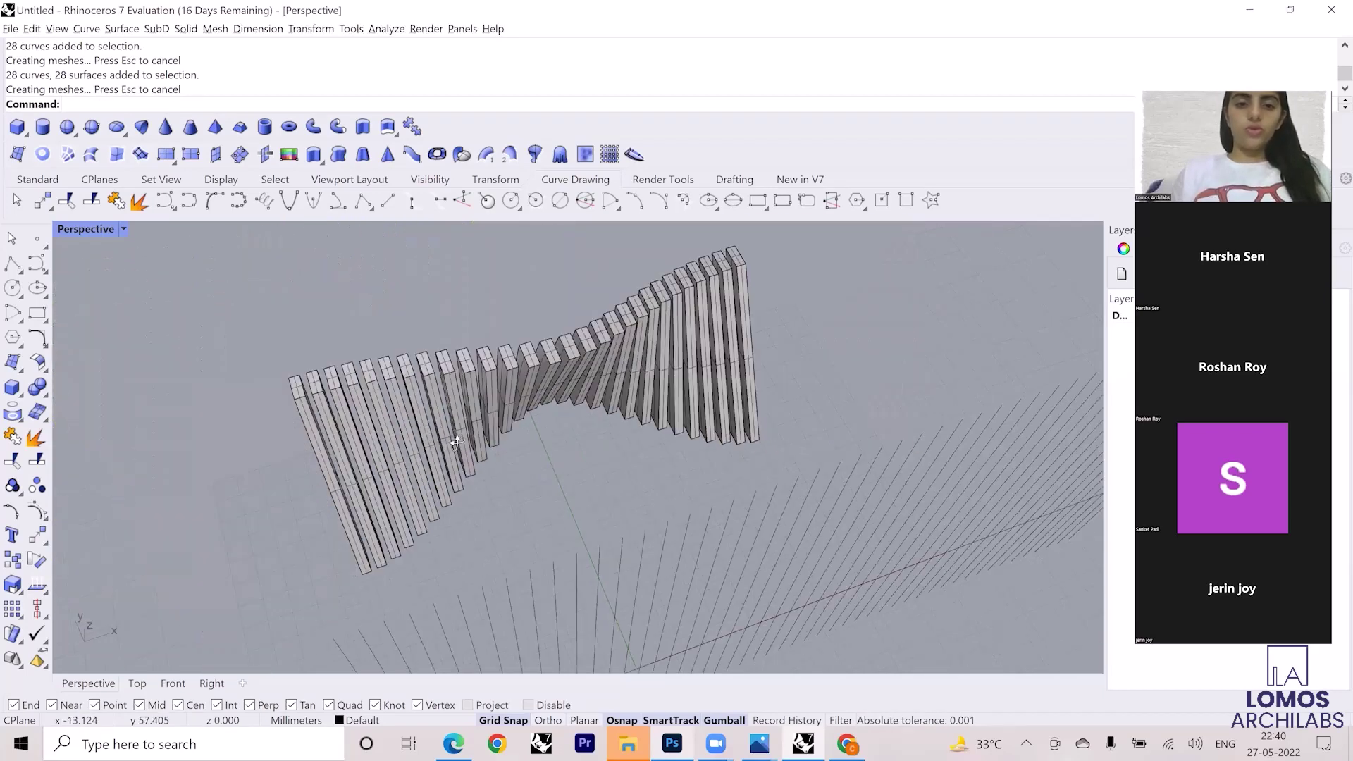
Copy the whole set of solid fins from its starting corner to its far end, continuing the wave along the X direction.
{"action": "right_click_drag", "start_coordinate": [429, 426], "coordinate": [271, 282]}
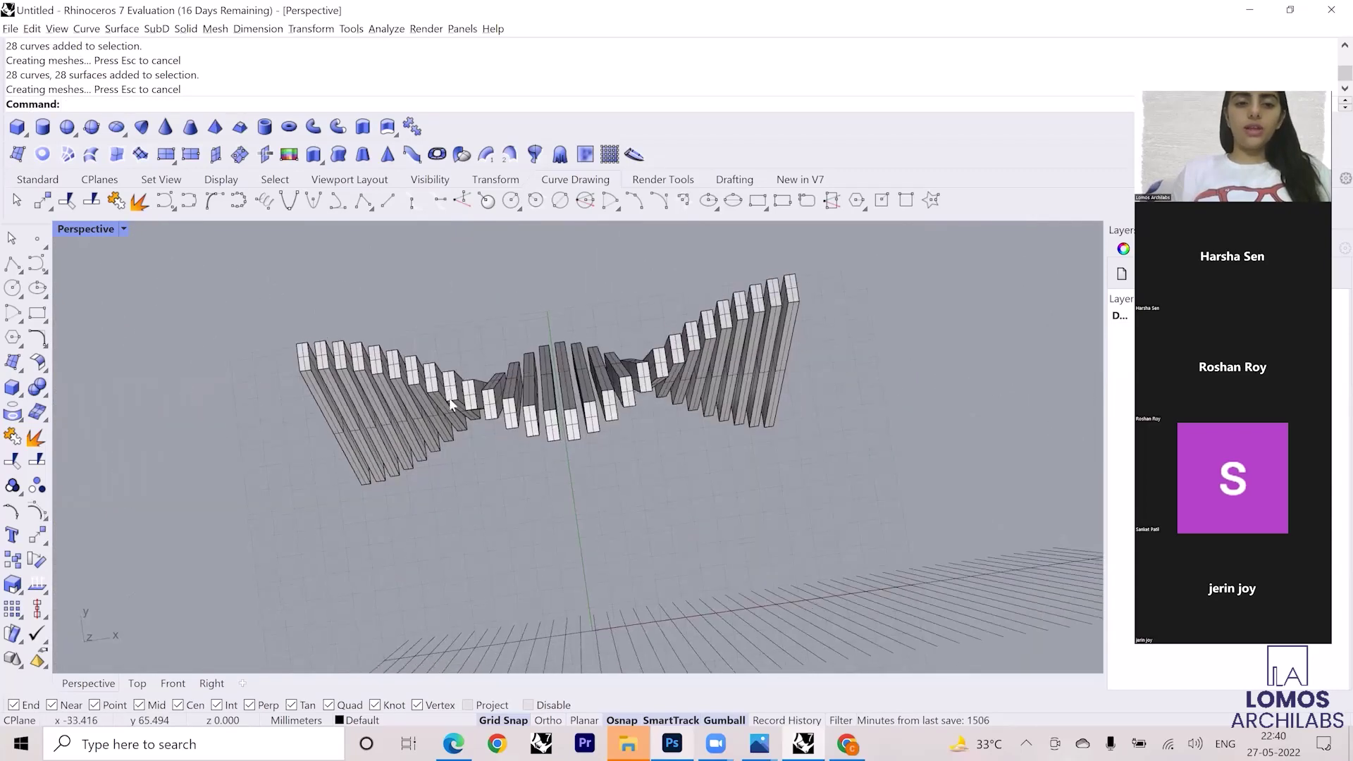
{"action": "right_click_drag", "start_coordinate": [449, 397], "coordinate": [565, 374]}
{"action": "left_click_drag", "start_coordinate": [876, 500], "coordinate": [891, 532]}
{"action": "type", "text": "C"}
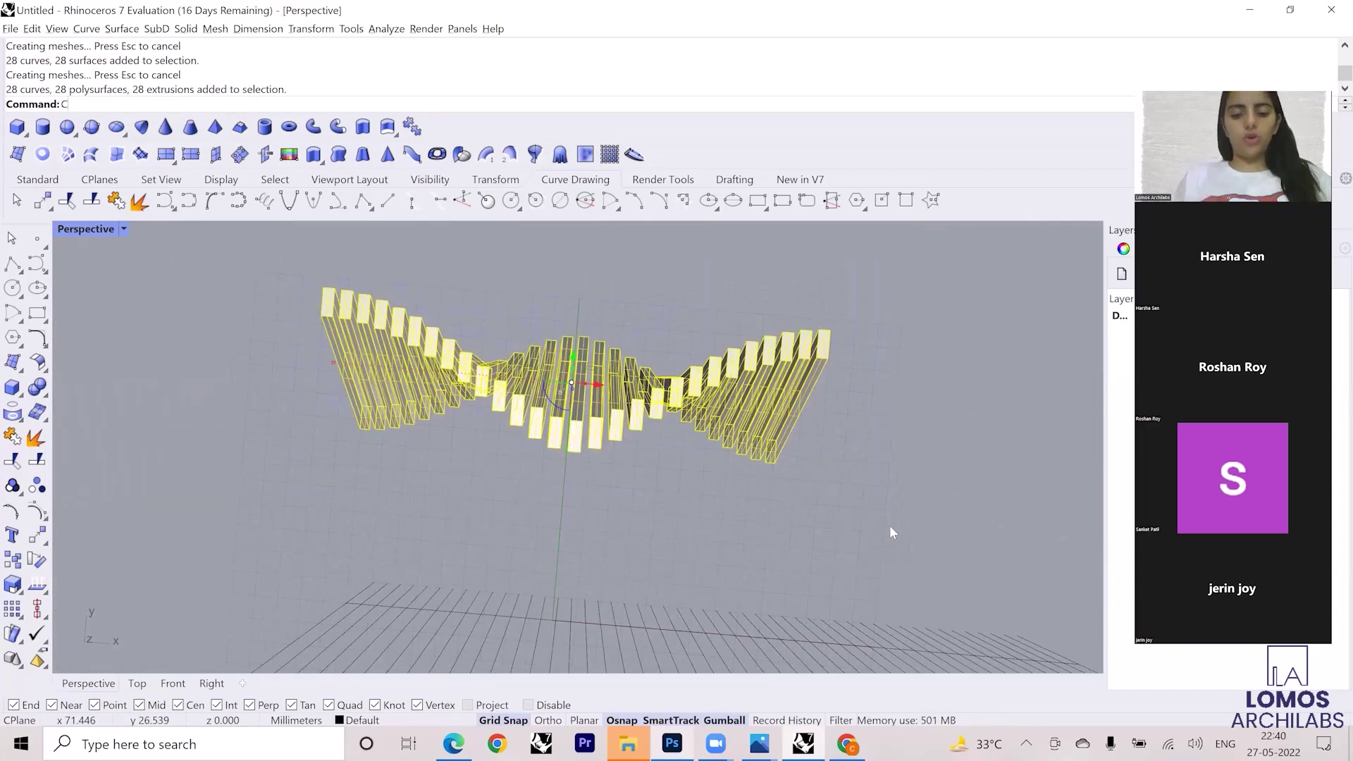
{"action": "type", "text": "opy"}
{"action": "key", "text": "Return"}
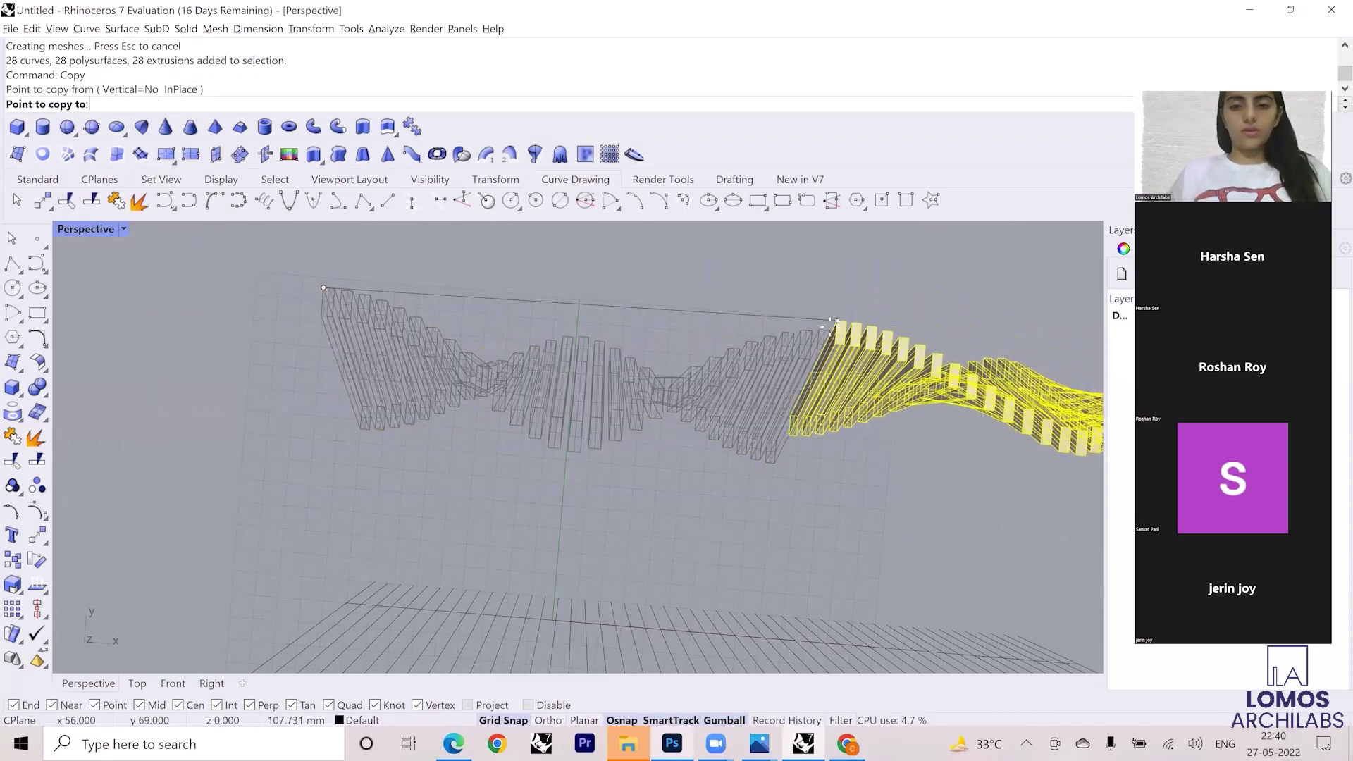
{"action": "left_click", "coordinate": [820, 327]}
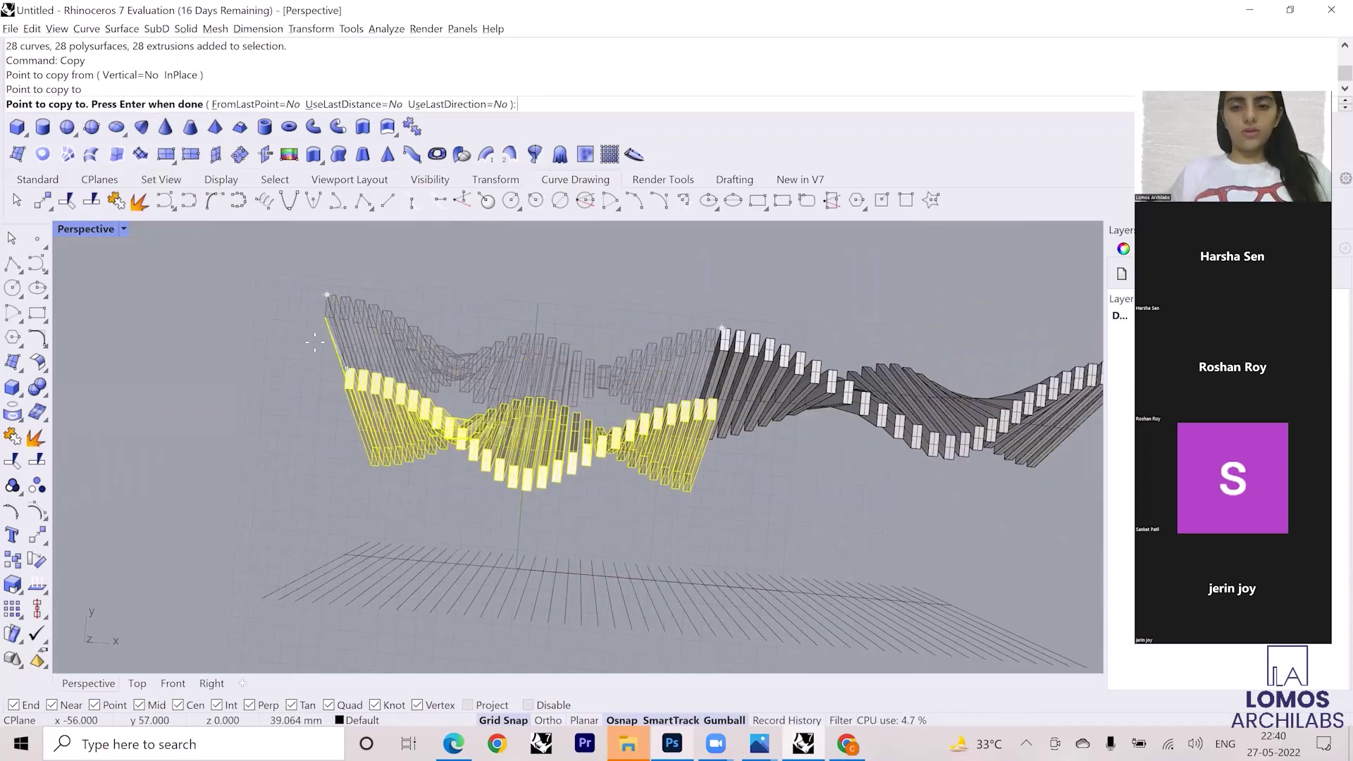
Place three more copies of the fin set end to end, snapping each to the upper end corner of the previous one.
{"action": "scroll", "coordinate": [775, 373], "scroll_direction": "down", "scroll_amount": 5}
{"action": "scroll", "coordinate": [775, 374], "scroll_direction": "up", "scroll_amount": 3}
{"action": "scroll", "coordinate": [513, 346], "scroll_direction": "up", "scroll_amount": 5}
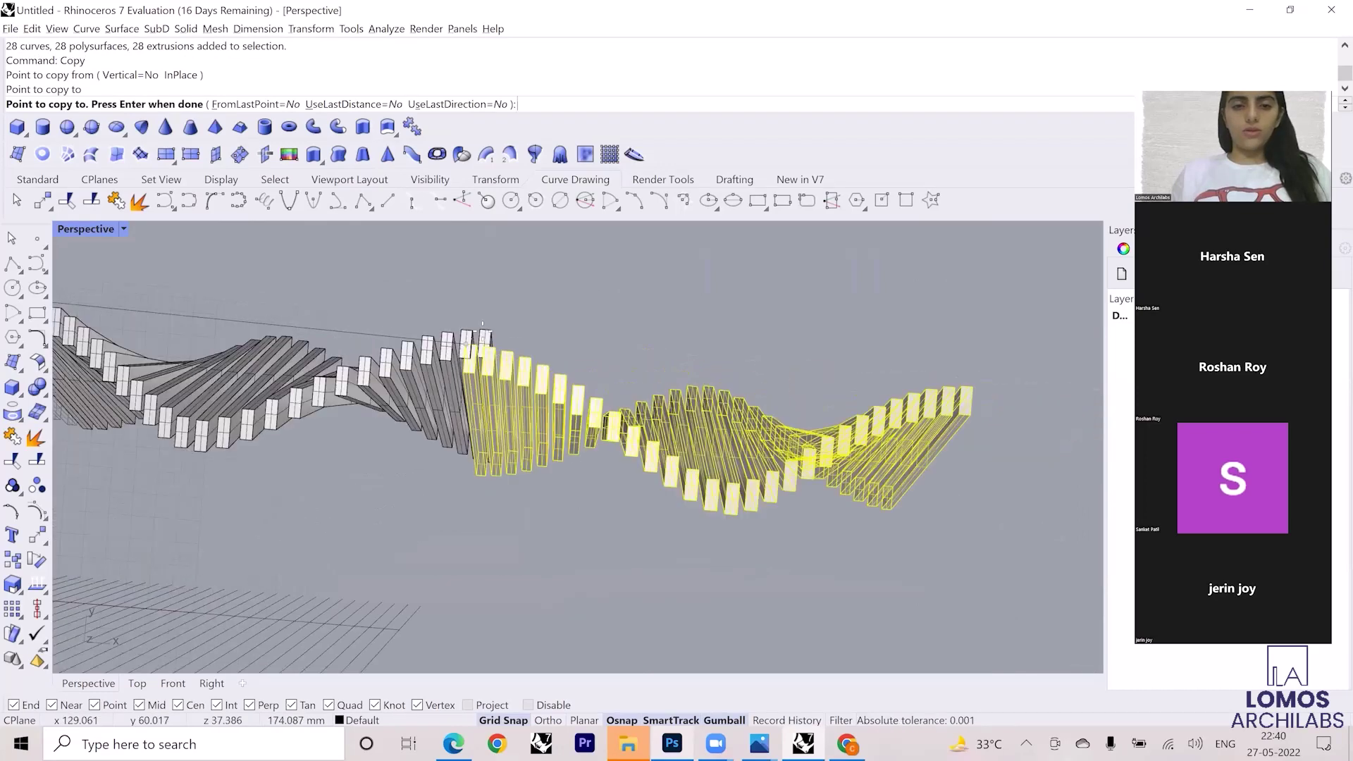
{"action": "left_click", "coordinate": [479, 328]}
{"action": "scroll", "coordinate": [620, 422], "scroll_direction": "down", "scroll_amount": 3}
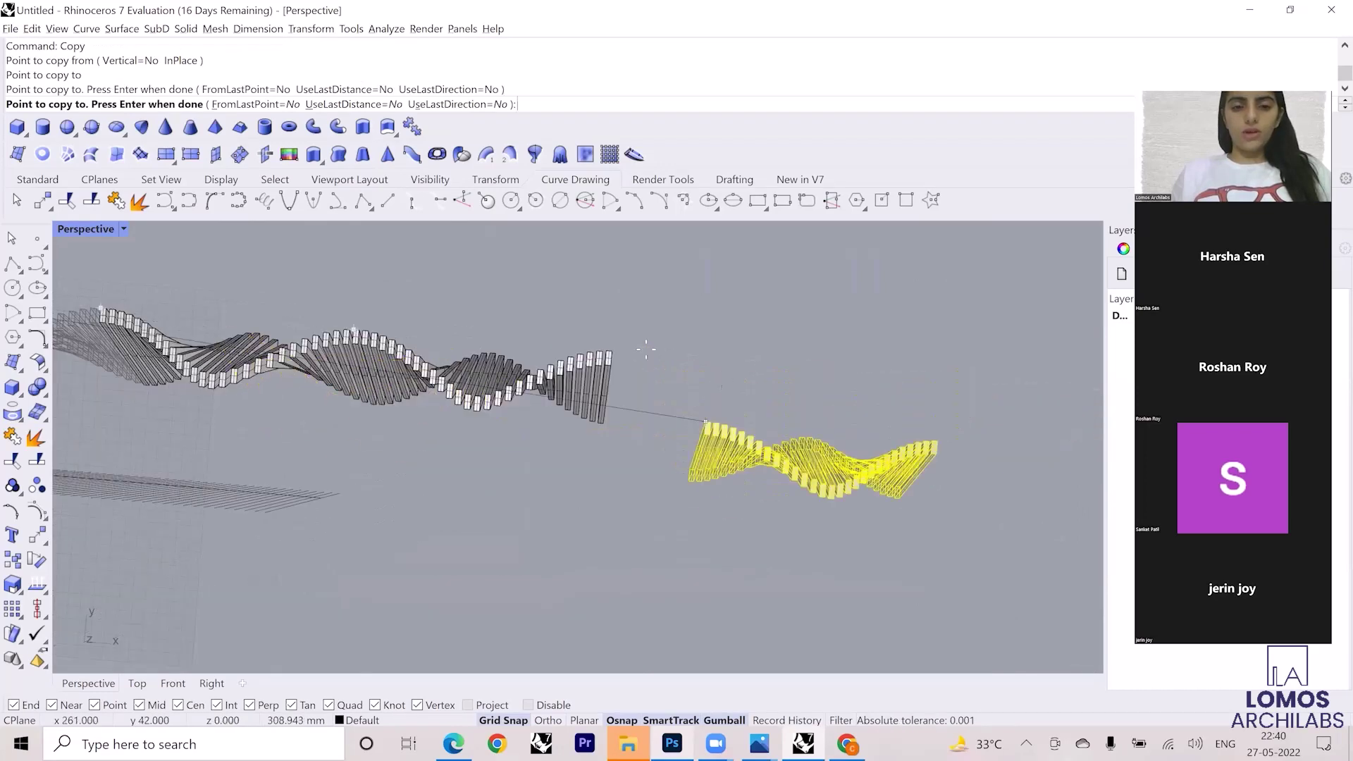
{"action": "scroll", "coordinate": [605, 345], "scroll_direction": "up", "scroll_amount": 3}
{"action": "scroll", "coordinate": [605, 347], "scroll_direction": "up", "scroll_amount": 6}
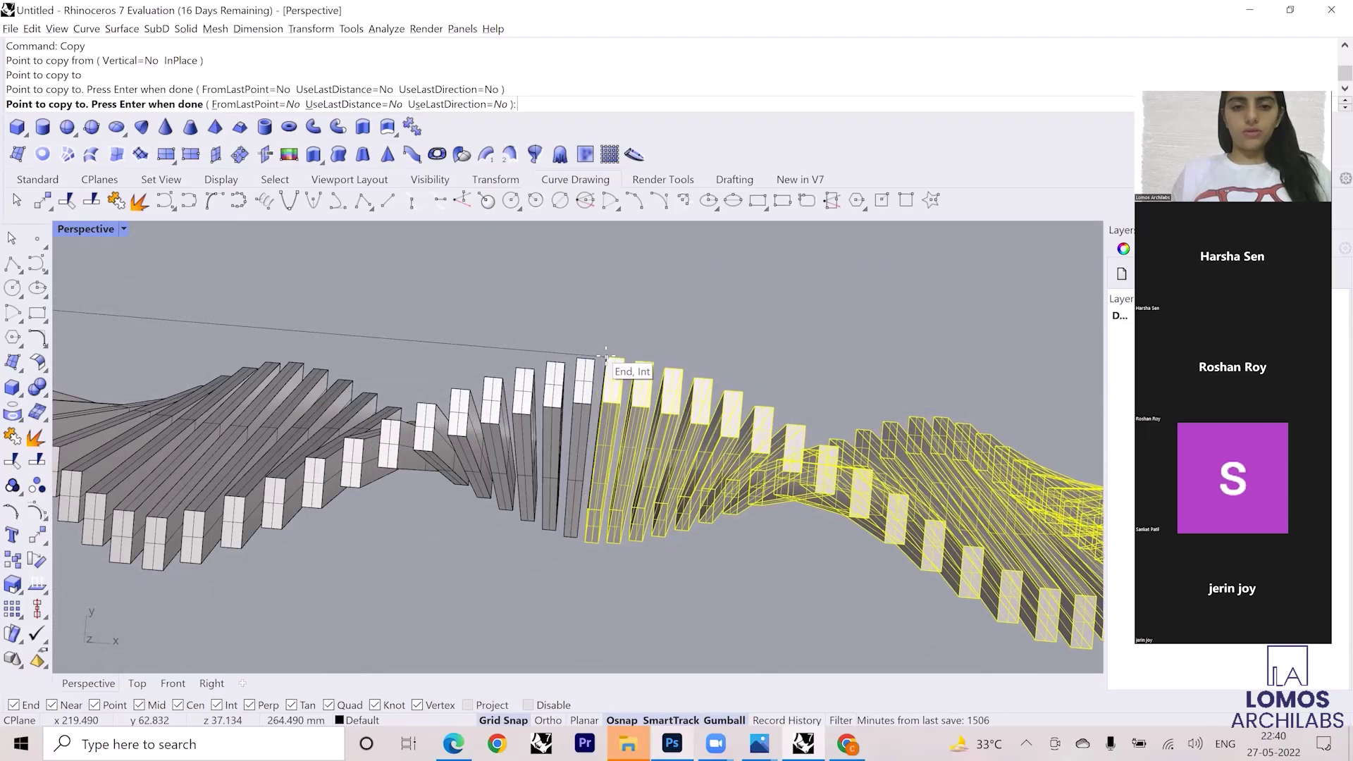
{"action": "left_click", "coordinate": [608, 355]}
{"action": "scroll", "coordinate": [614, 361], "scroll_direction": "down", "scroll_amount": 9}
{"action": "scroll", "coordinate": [556, 381], "scroll_direction": "up", "scroll_amount": 4}
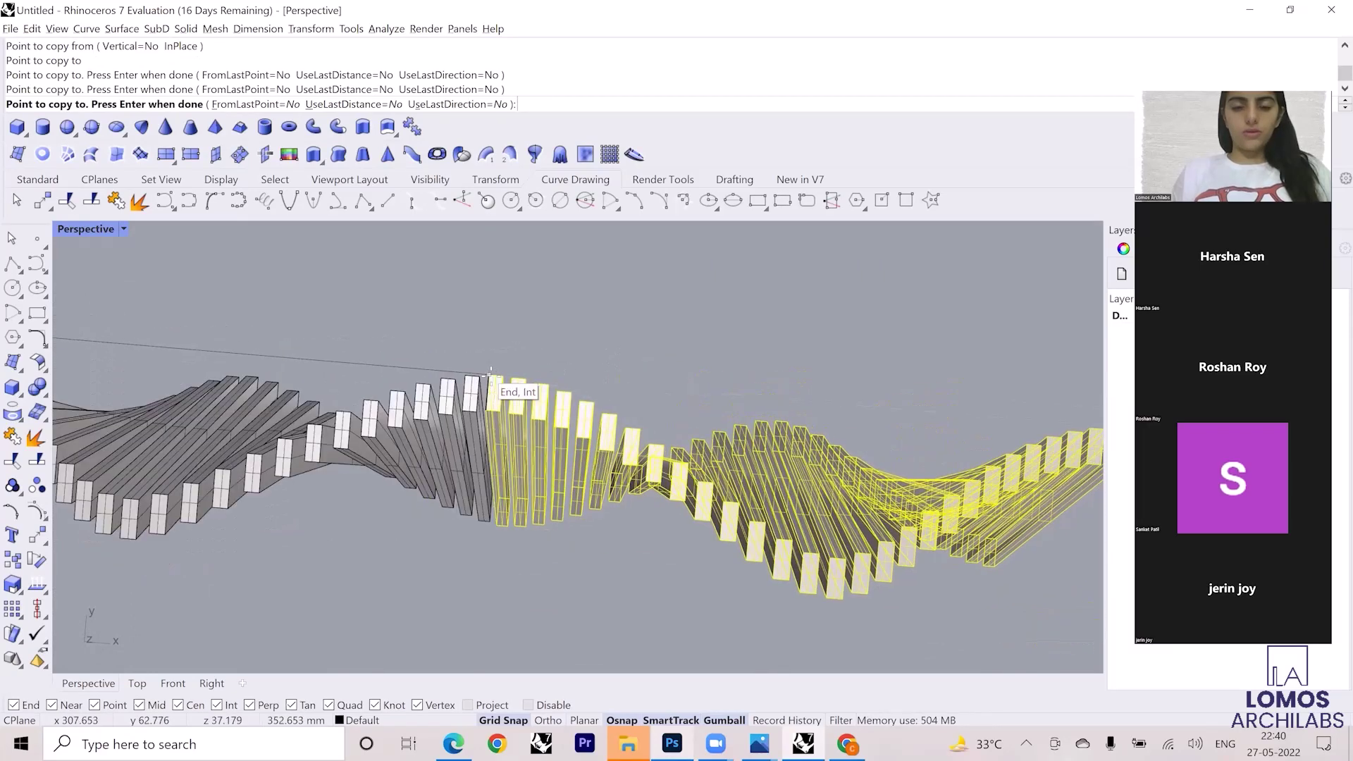
{"action": "left_click", "coordinate": [490, 376]}
{"action": "key", "text": "Return"}
Set the Perspective viewport to Rendered display mode and inspect the repeated twisted fins from the end of the facade.
{"action": "scroll", "coordinate": [641, 385], "scroll_direction": "down", "scroll_amount": 9}
{"action": "right_click_drag", "start_coordinate": [484, 402], "coordinate": [592, 497]}
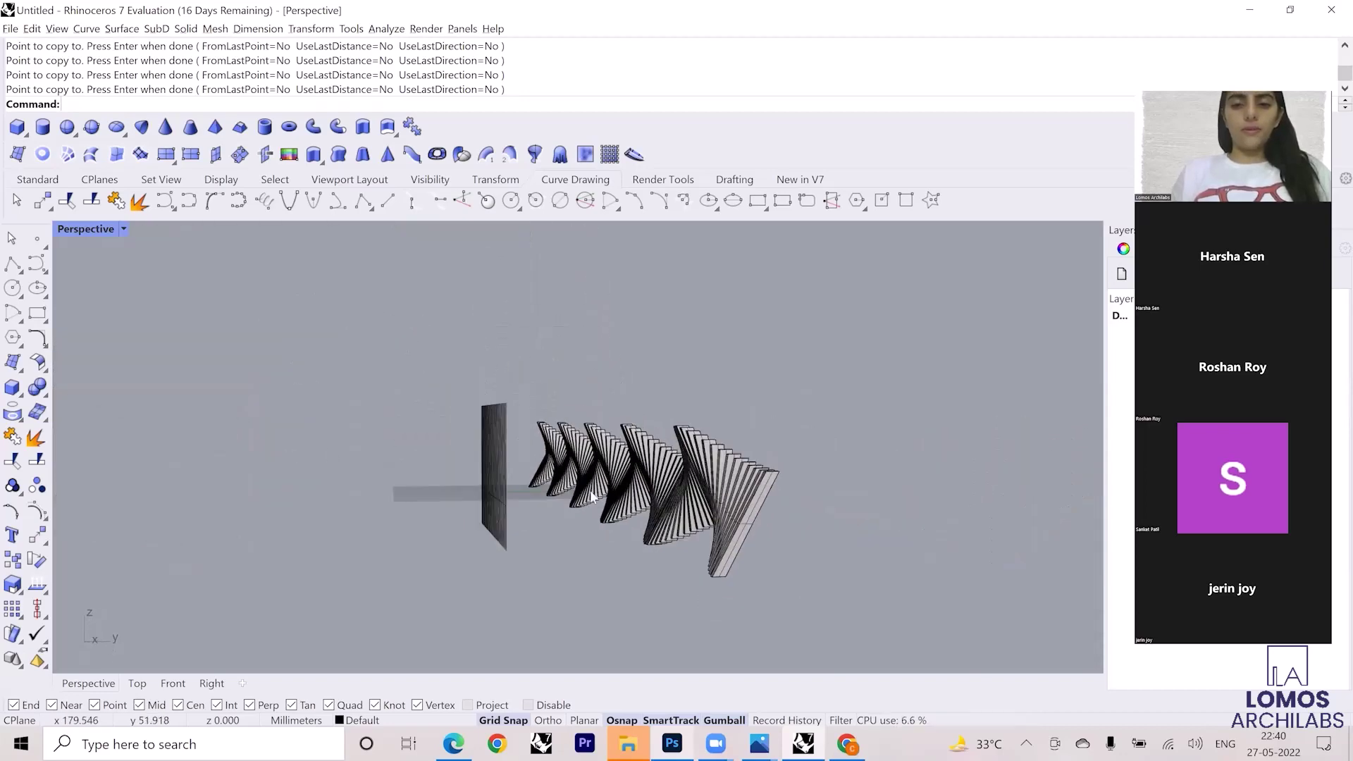
{"action": "left_click", "coordinate": [123, 229]}
{"action": "left_click", "coordinate": [145, 280]}
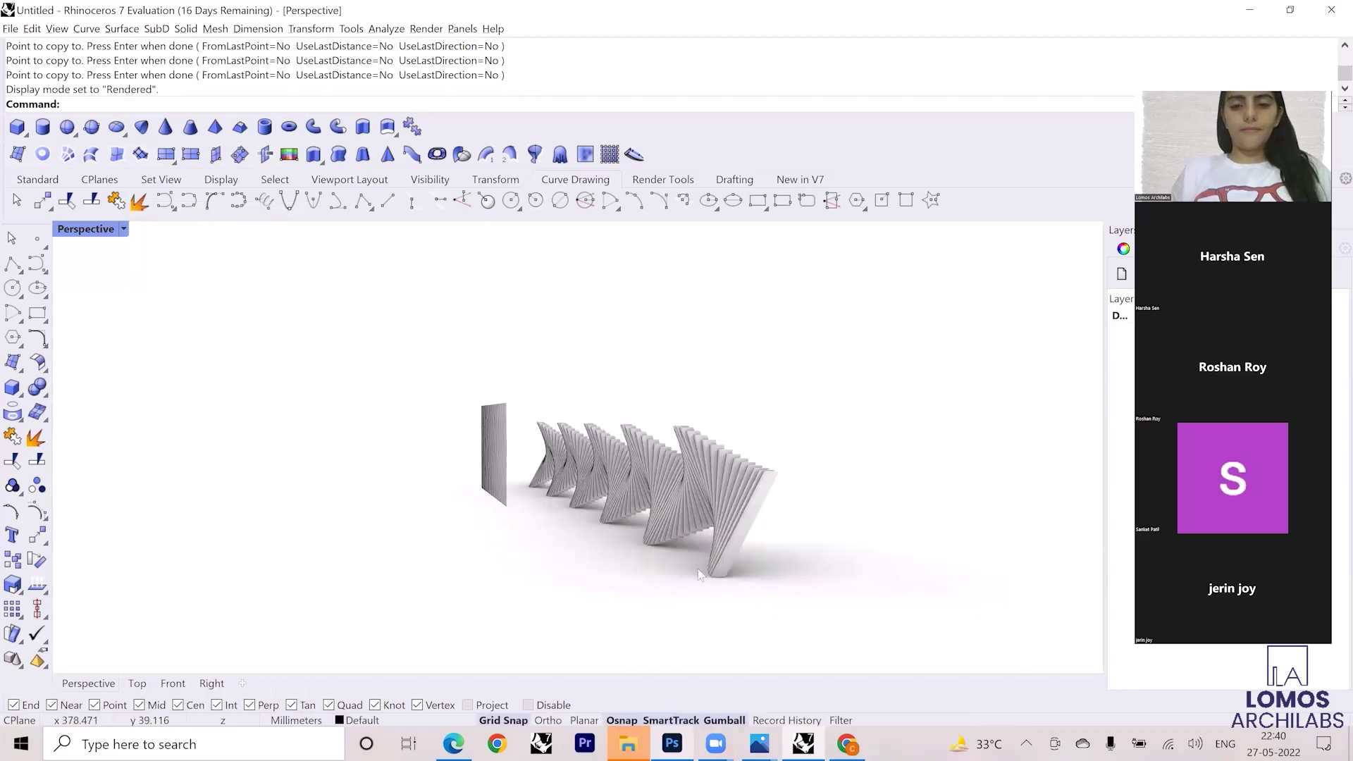
{"action": "right_click_drag", "start_coordinate": [699, 574], "coordinate": [646, 519]}
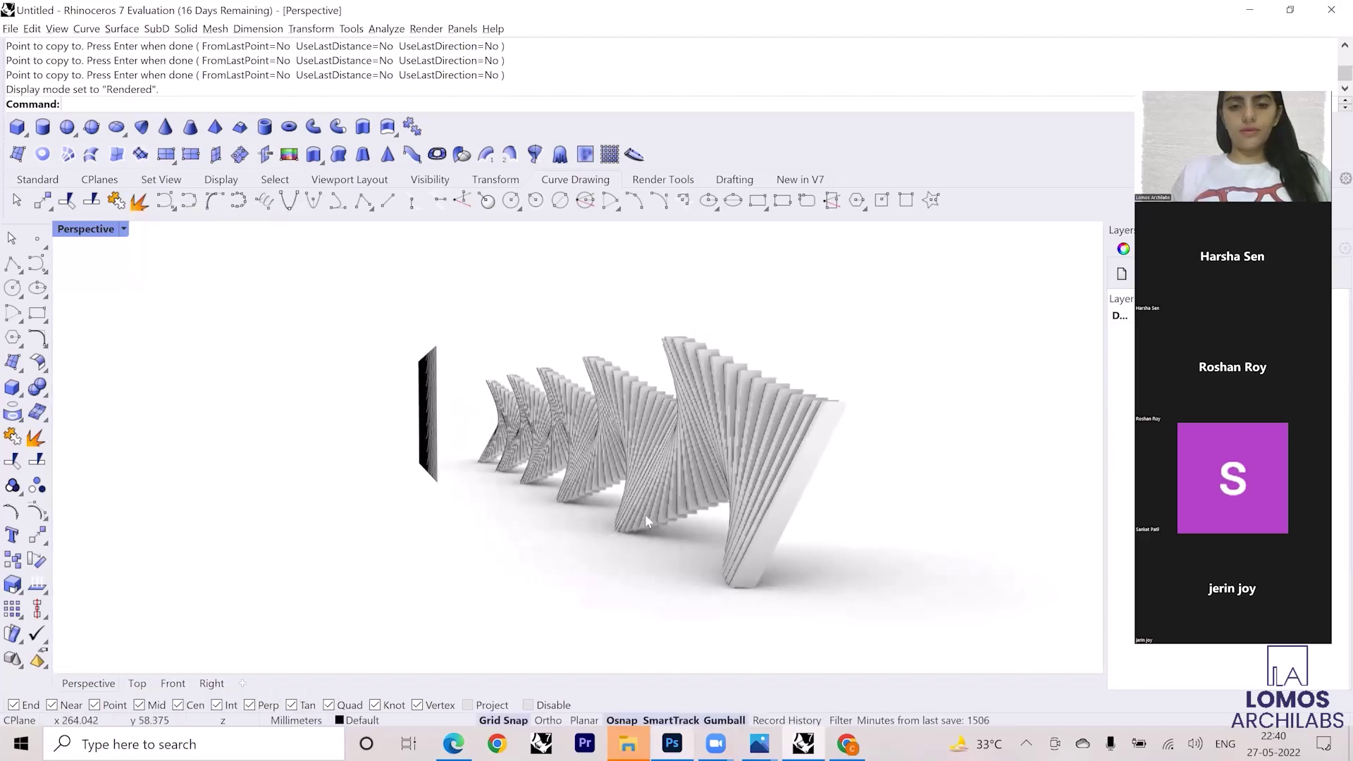
{"action": "scroll", "coordinate": [647, 501], "scroll_direction": "up", "scroll_amount": 4}
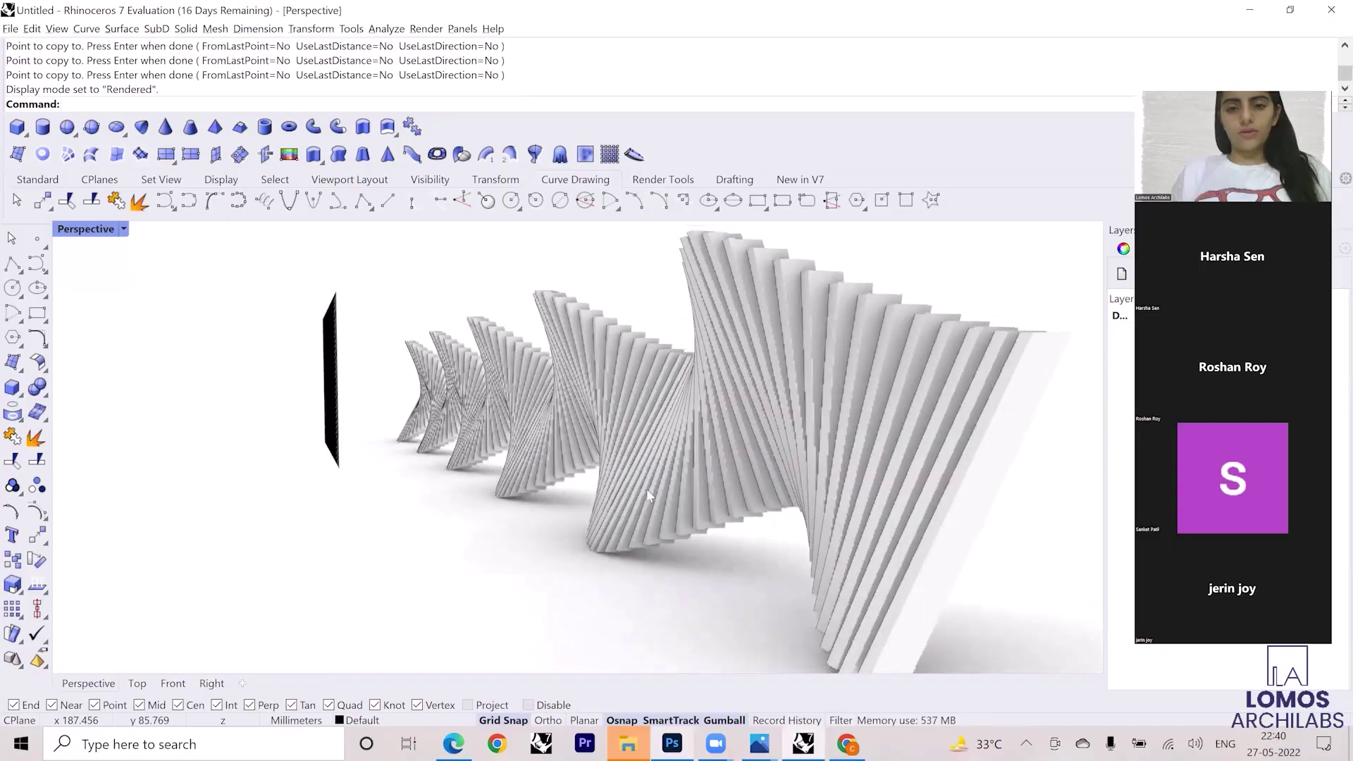